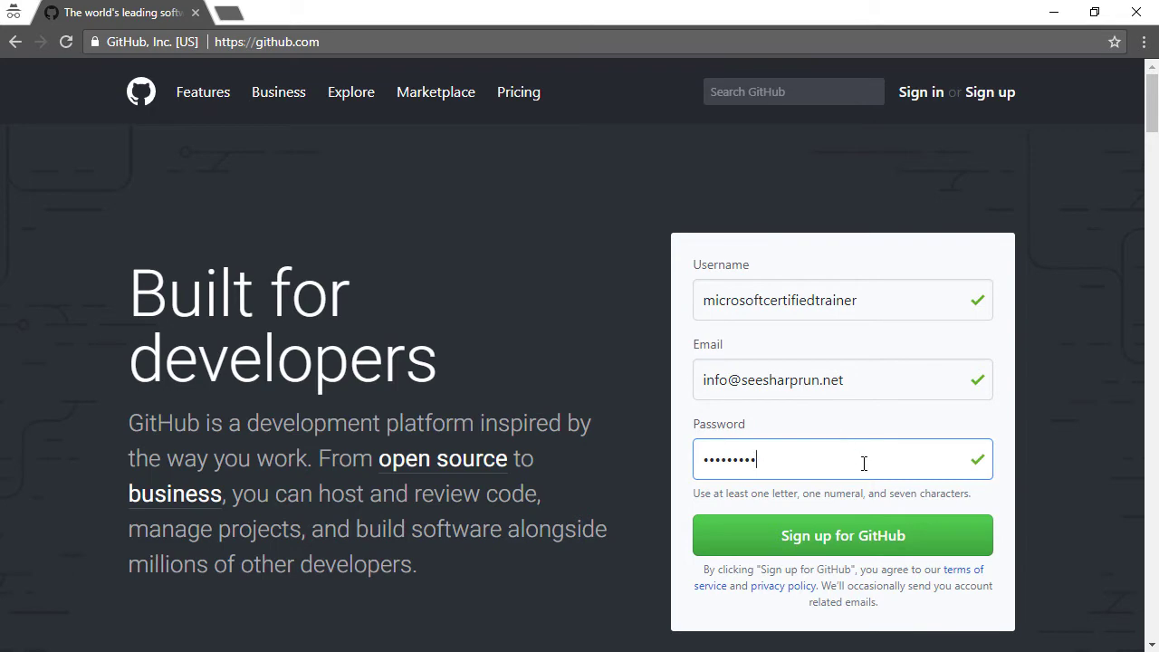
Submit the completed sign-up form and continue with the free plan for unlimited public repositories.
{"action": "left_click", "coordinate": [812, 538]}
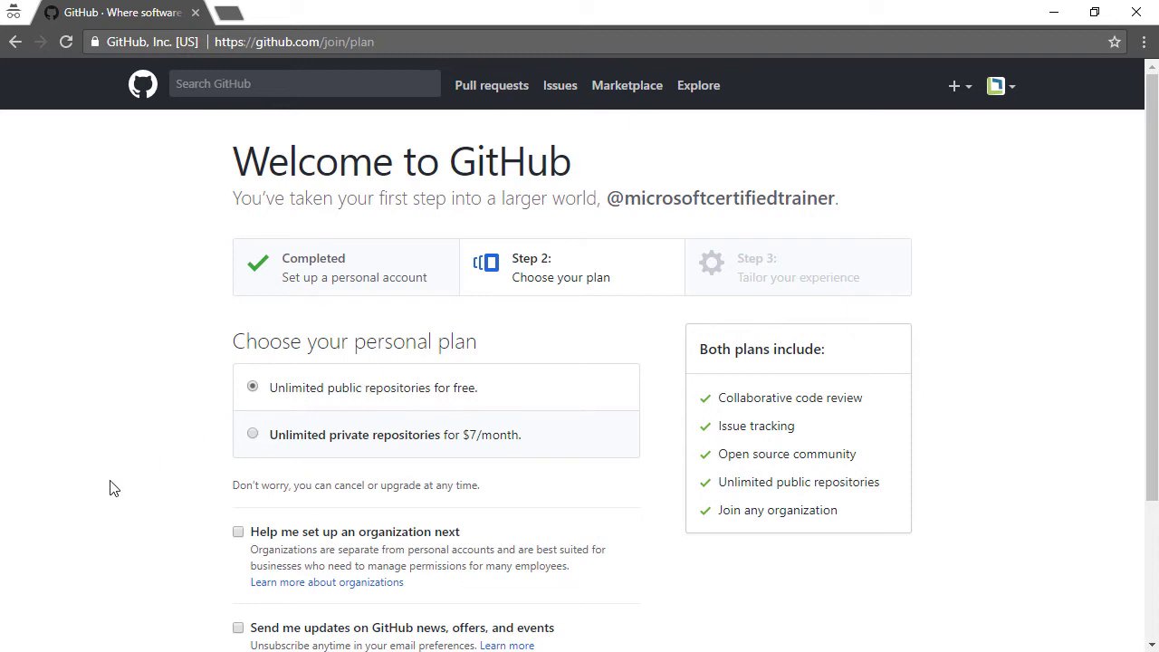
{"action": "scroll", "coordinate": [145, 492], "scroll_direction": "down", "scroll_amount": 1}
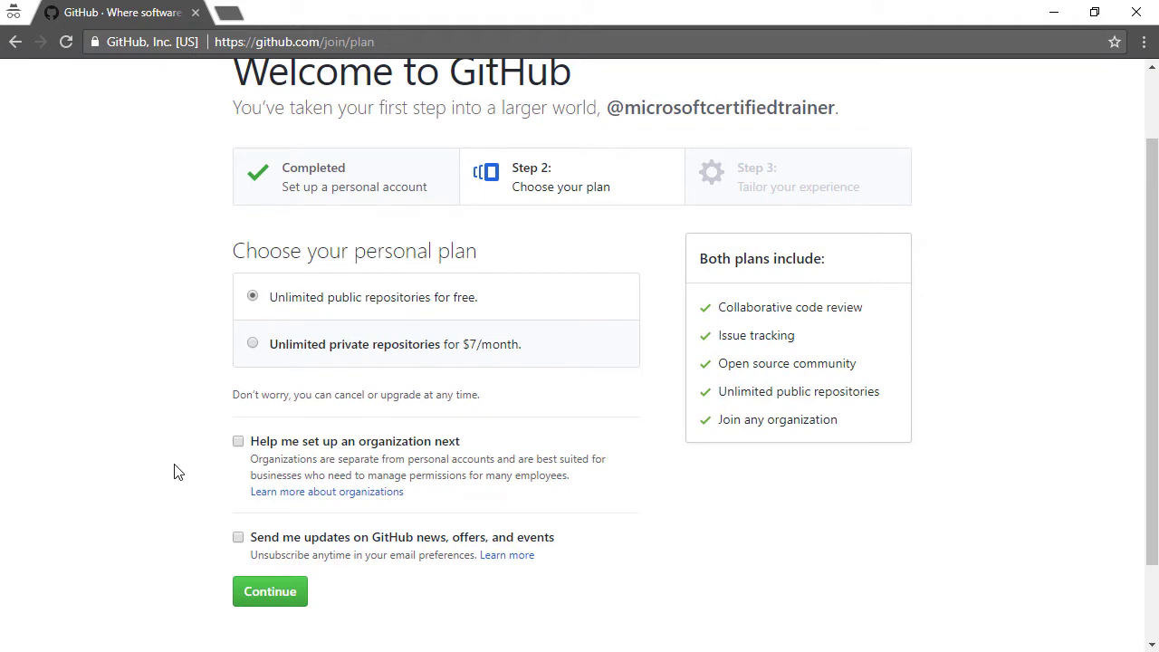
{"action": "left_click", "coordinate": [278, 590]}
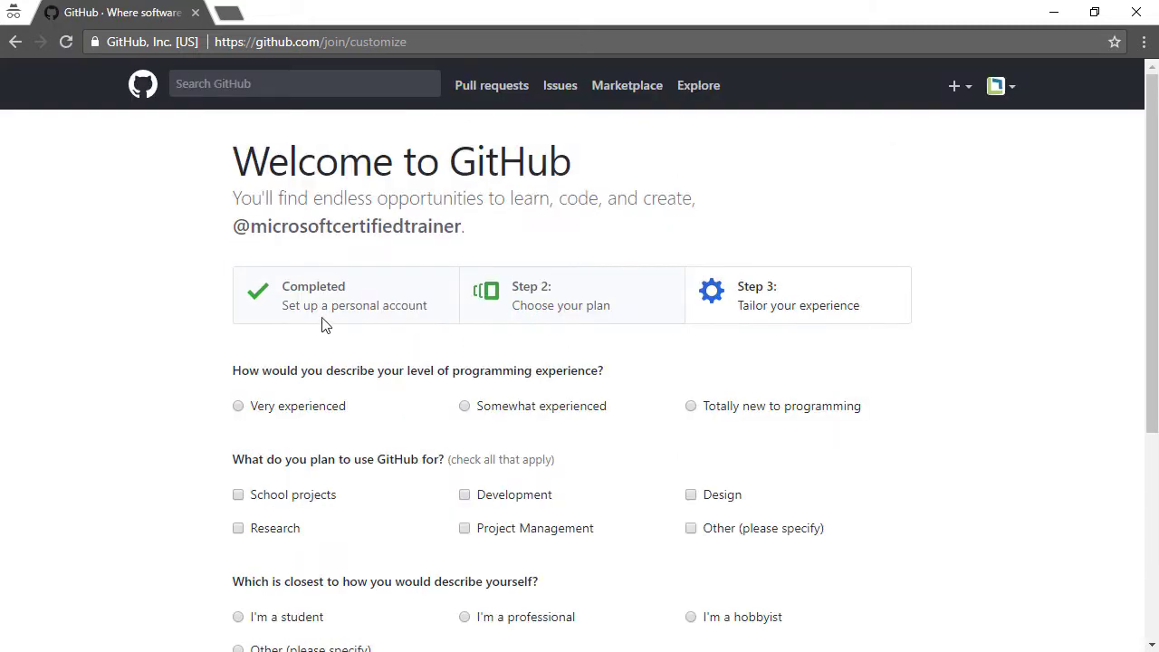
Submit the experience survey with Totally new to programming, School projects, Design, Project Management, and I'm a professional selected.
{"action": "scroll", "coordinate": [334, 304], "scroll_direction": "down", "scroll_amount": 2}
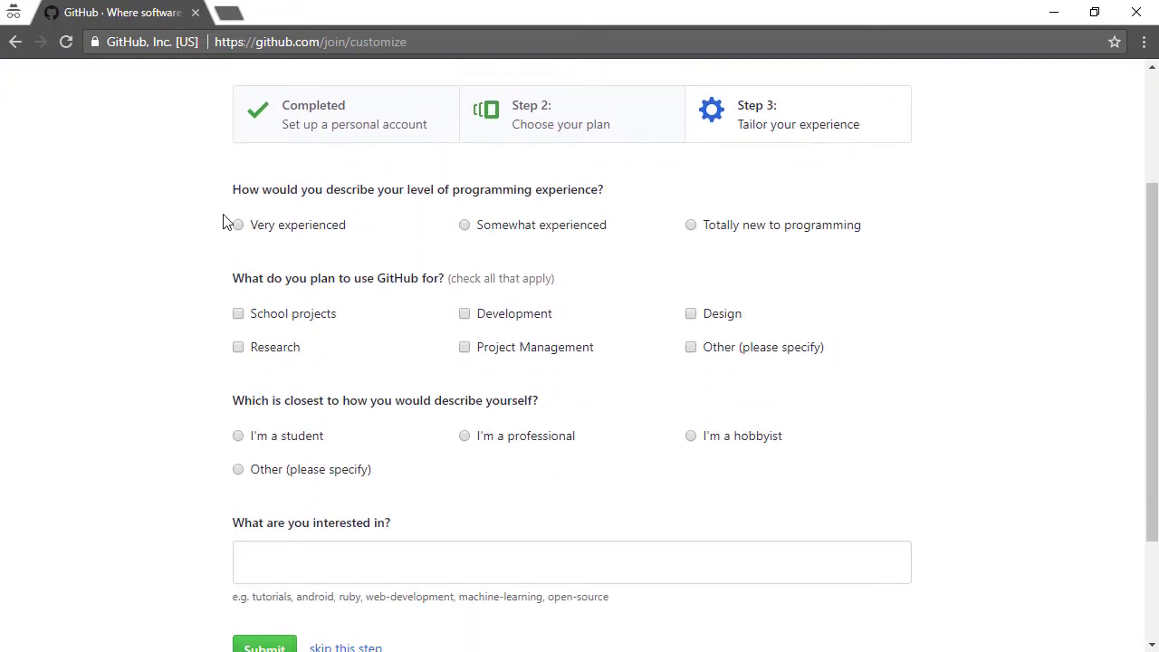
{"action": "left_click", "coordinate": [690, 225]}
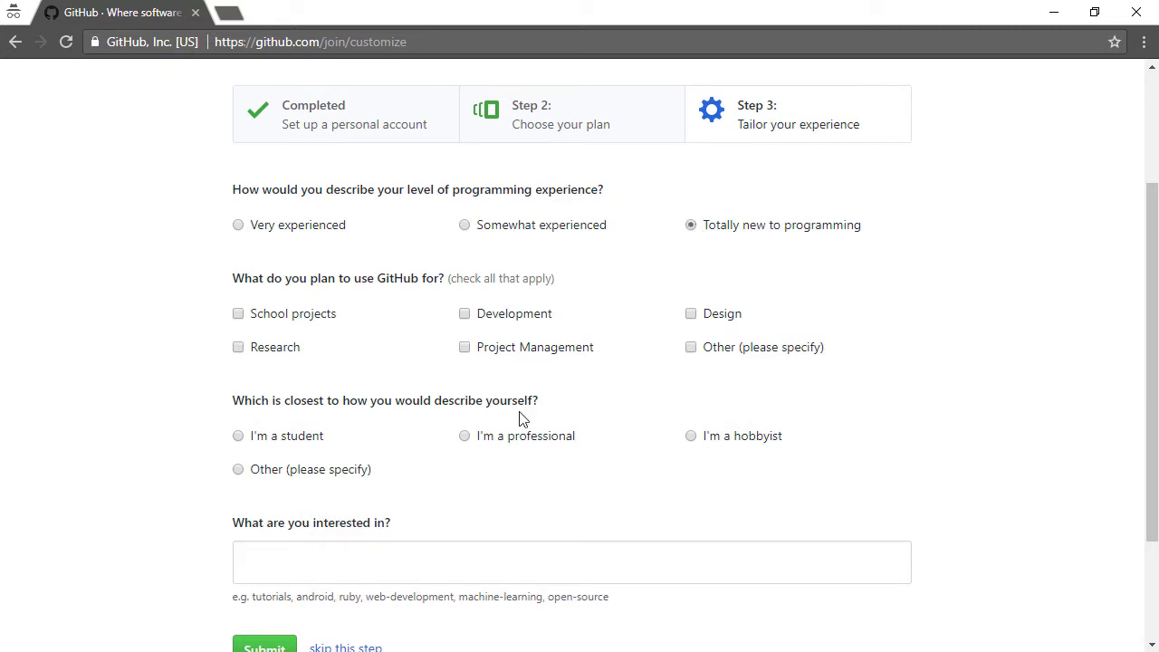
{"action": "left_click", "coordinate": [465, 349]}
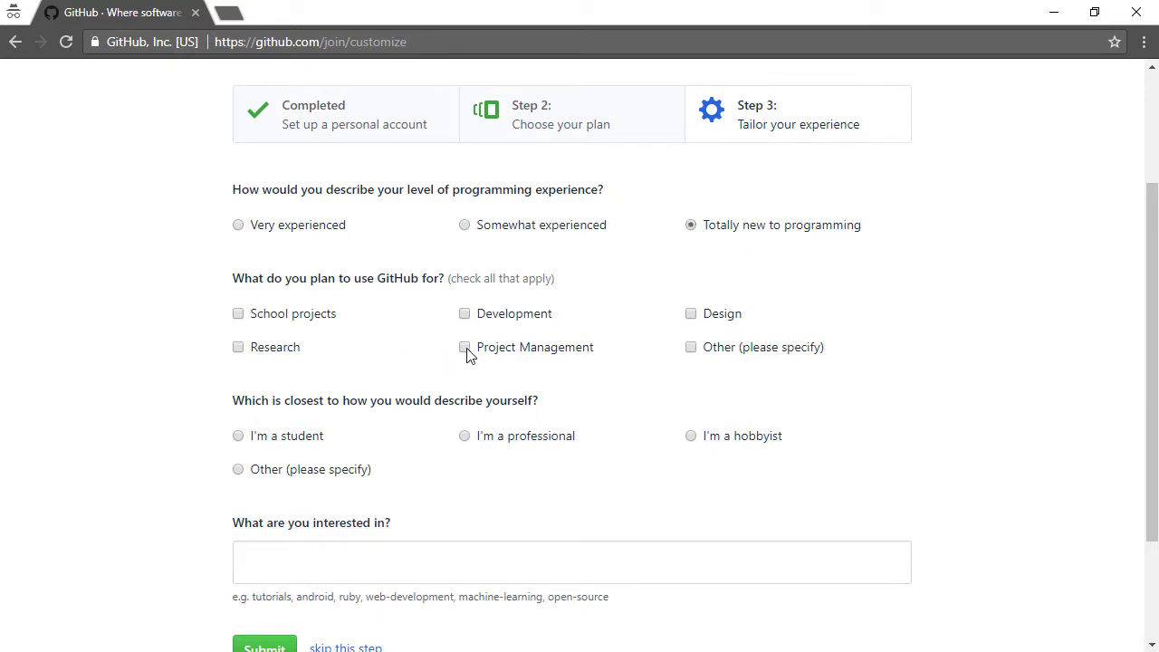
{"action": "left_click", "coordinate": [692, 314]}
{"action": "left_click", "coordinate": [239, 314]}
{"action": "scroll", "coordinate": [354, 497], "scroll_direction": "down", "scroll_amount": 1}
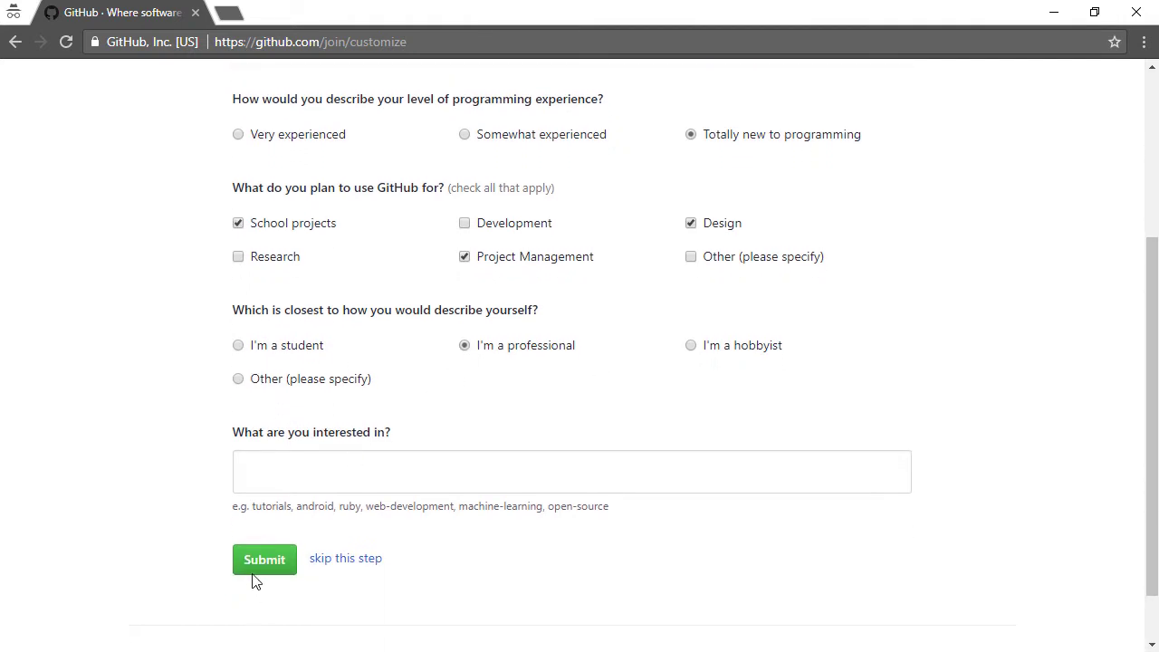
{"action": "left_click", "coordinate": [258, 572]}
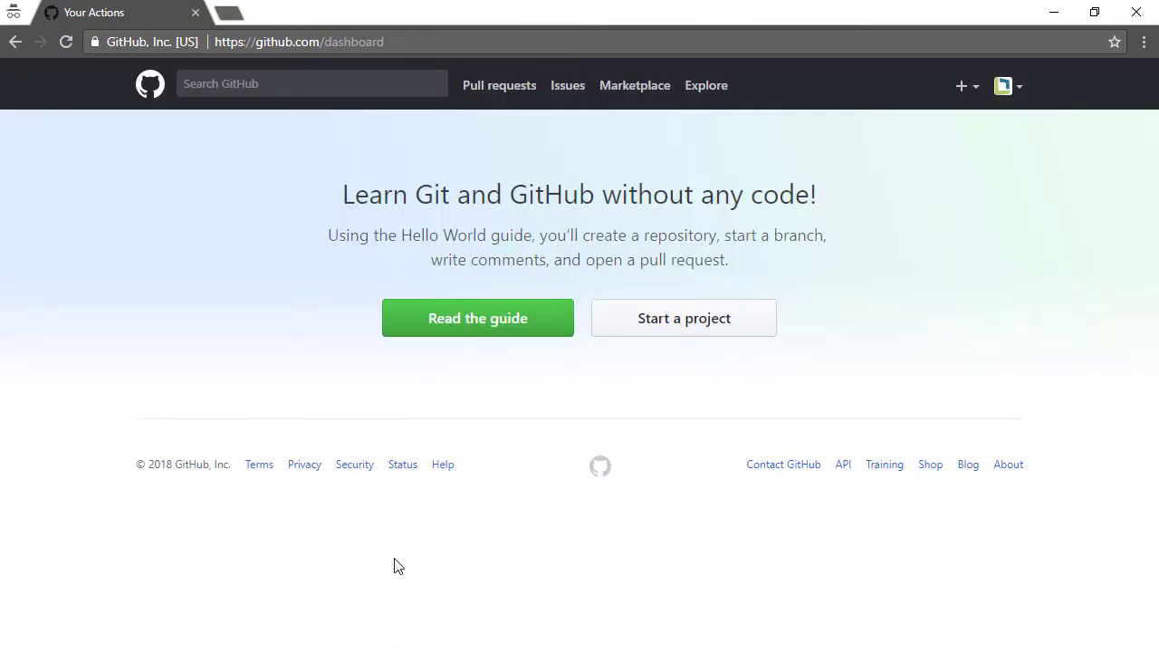
Try to start a project from the GitHub home page, and return to the home page.
{"action": "left_click", "coordinate": [148, 91]}
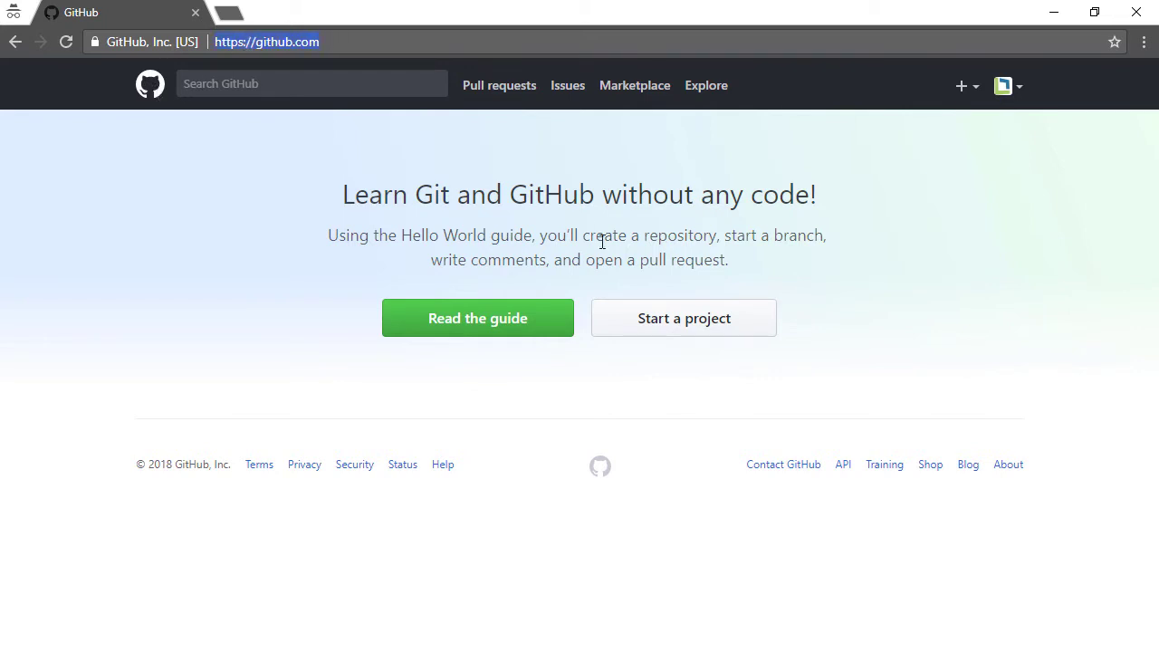
{"action": "left_click", "coordinate": [682, 324]}
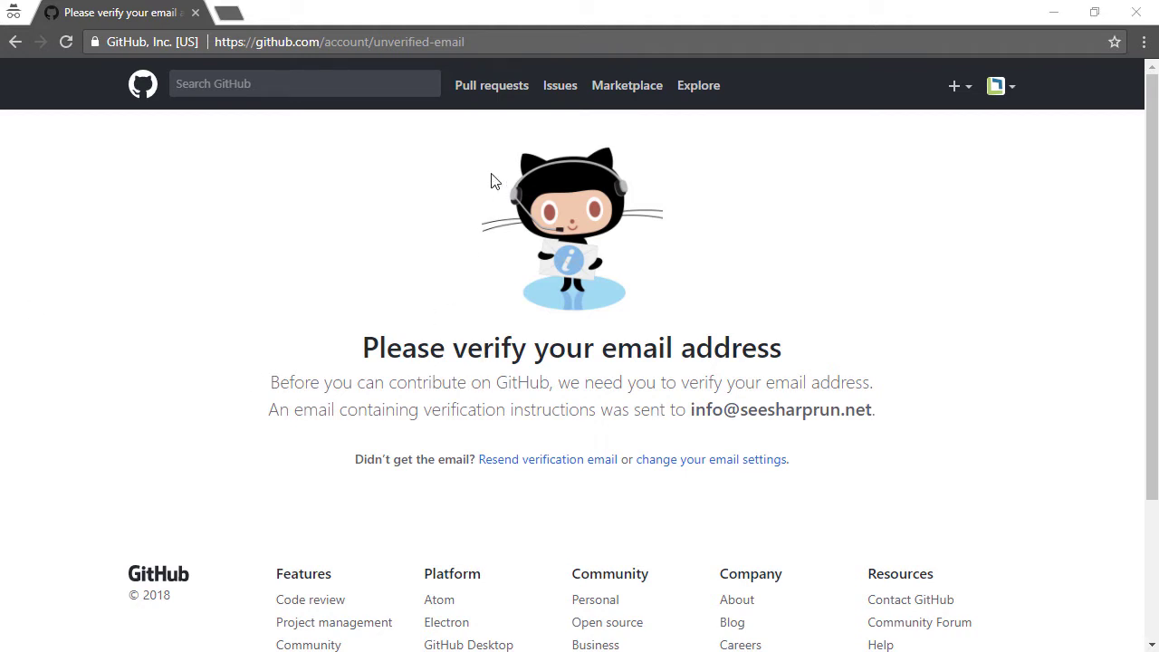
{"action": "left_click", "coordinate": [140, 90]}
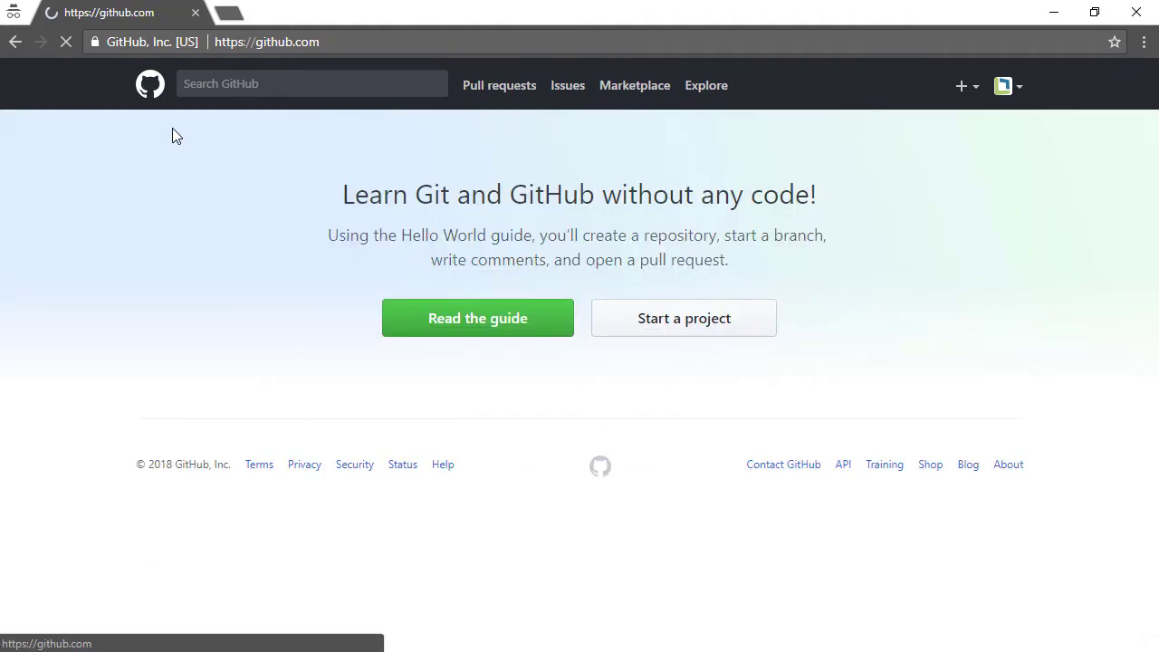
Start a new repository named "myfirstproject" with the description "My First Project".
{"action": "left_click", "coordinate": [666, 324]}
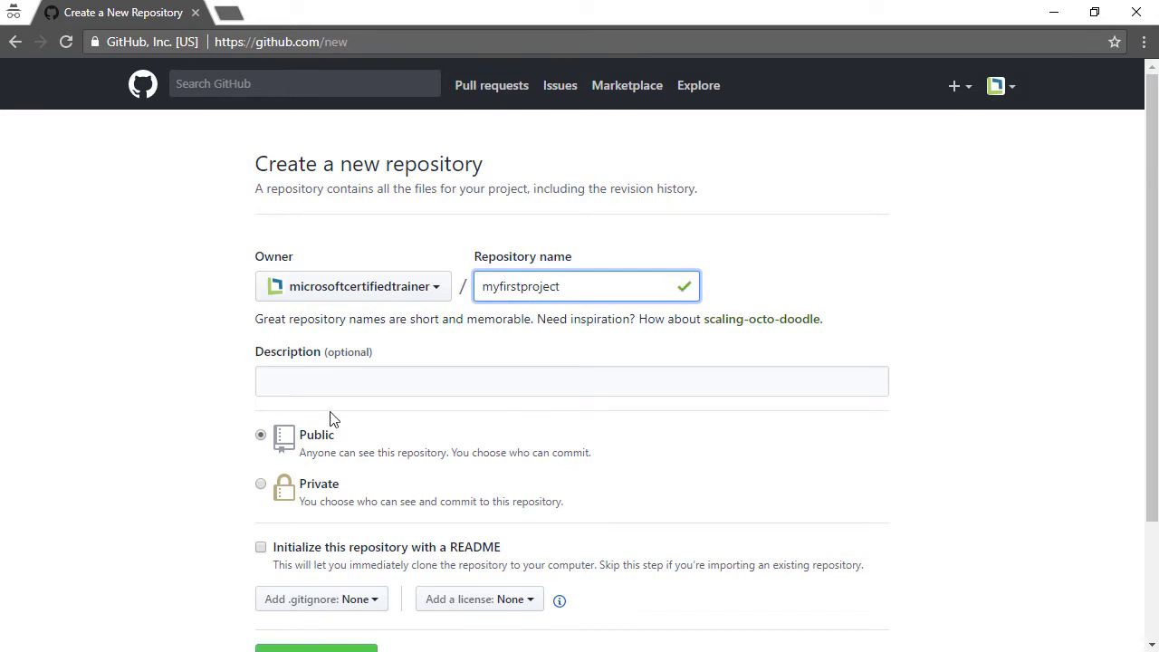
{"action": "left_click", "coordinate": [352, 387]}
{"action": "type", "text": "My First Project"}
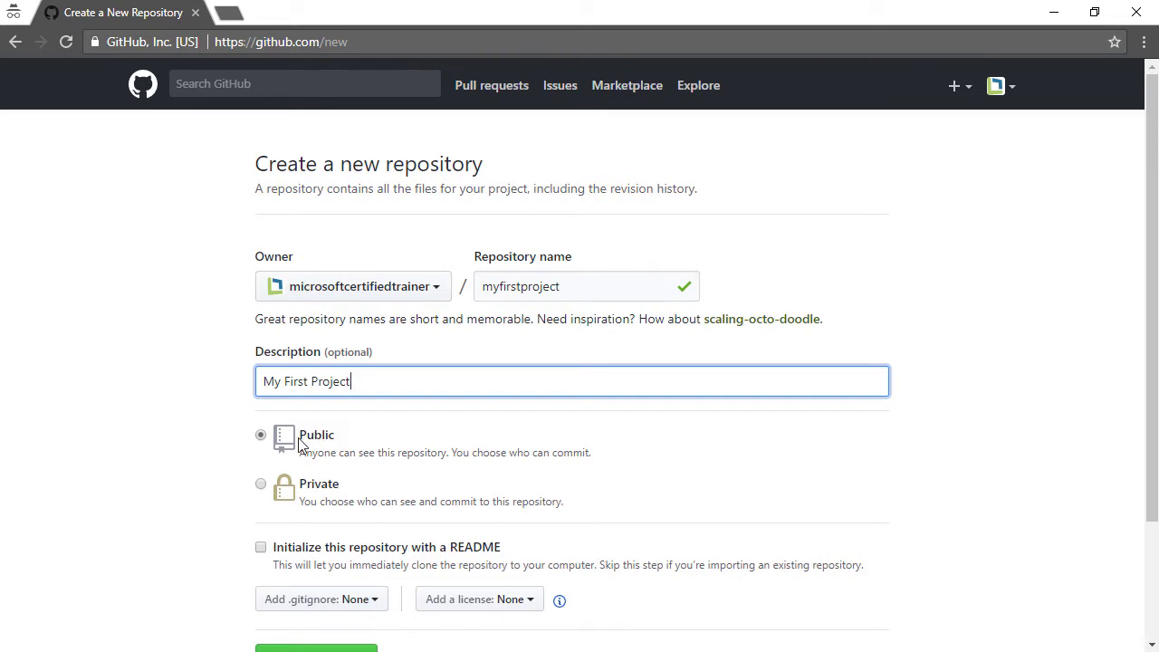
Choose the MIT License for the new public repository.
{"action": "scroll", "coordinate": [317, 479], "scroll_direction": "down", "scroll_amount": 1}
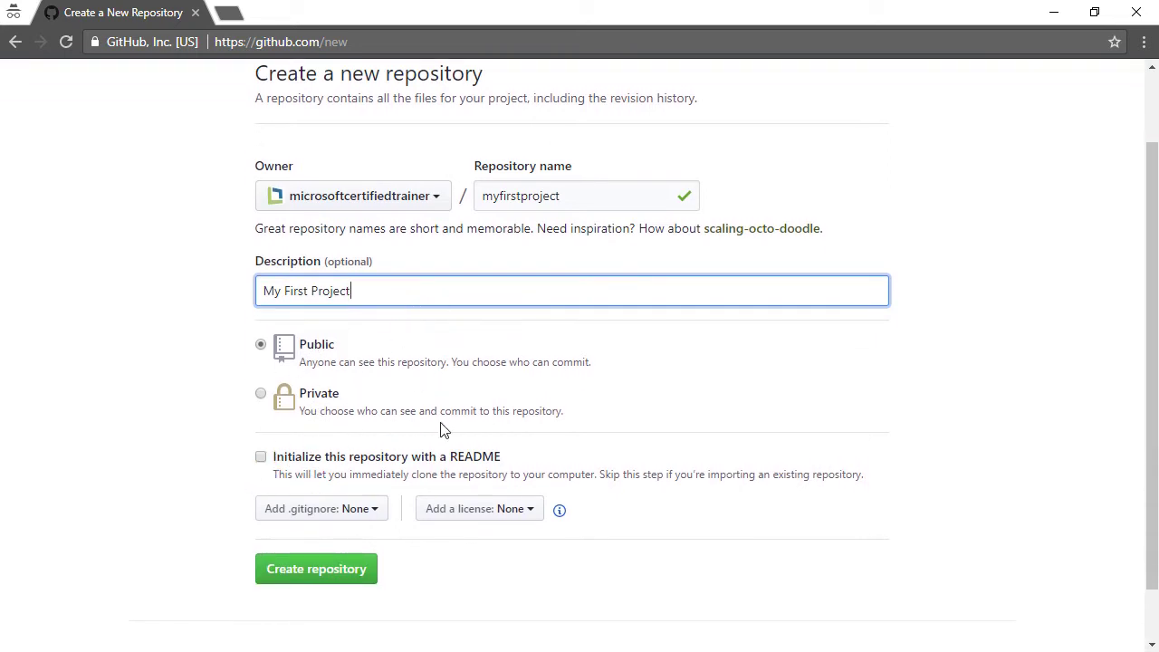
{"action": "left_click", "coordinate": [378, 509]}
{"action": "left_click", "coordinate": [520, 513]}
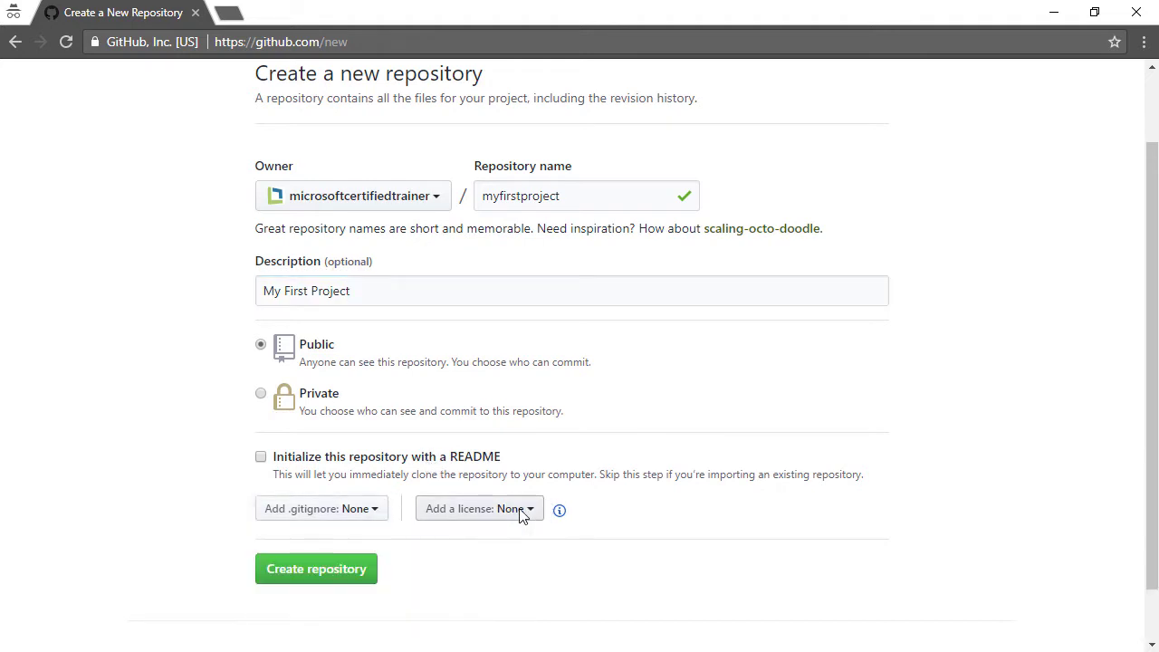
{"action": "left_click", "coordinate": [519, 512]}
{"action": "scroll", "coordinate": [590, 406], "scroll_direction": "down", "scroll_amount": 2}
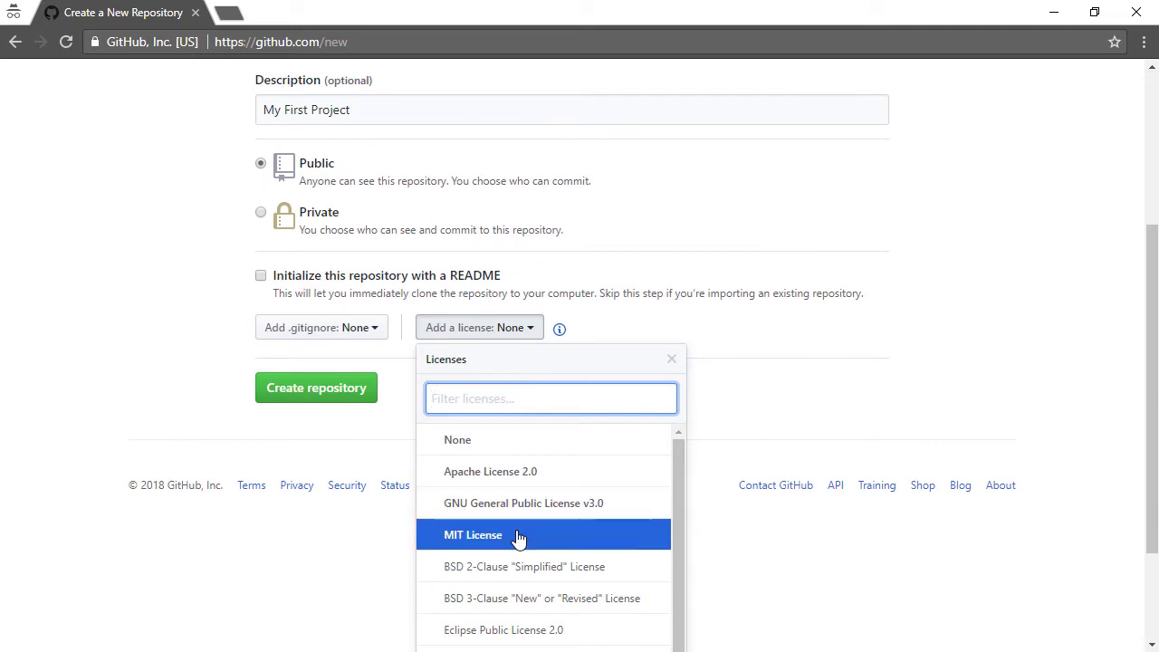
{"action": "left_click", "coordinate": [518, 538]}
Set the repository to be initialized with a README and create it.
{"action": "scroll", "coordinate": [441, 393], "scroll_direction": "up", "scroll_amount": 1}
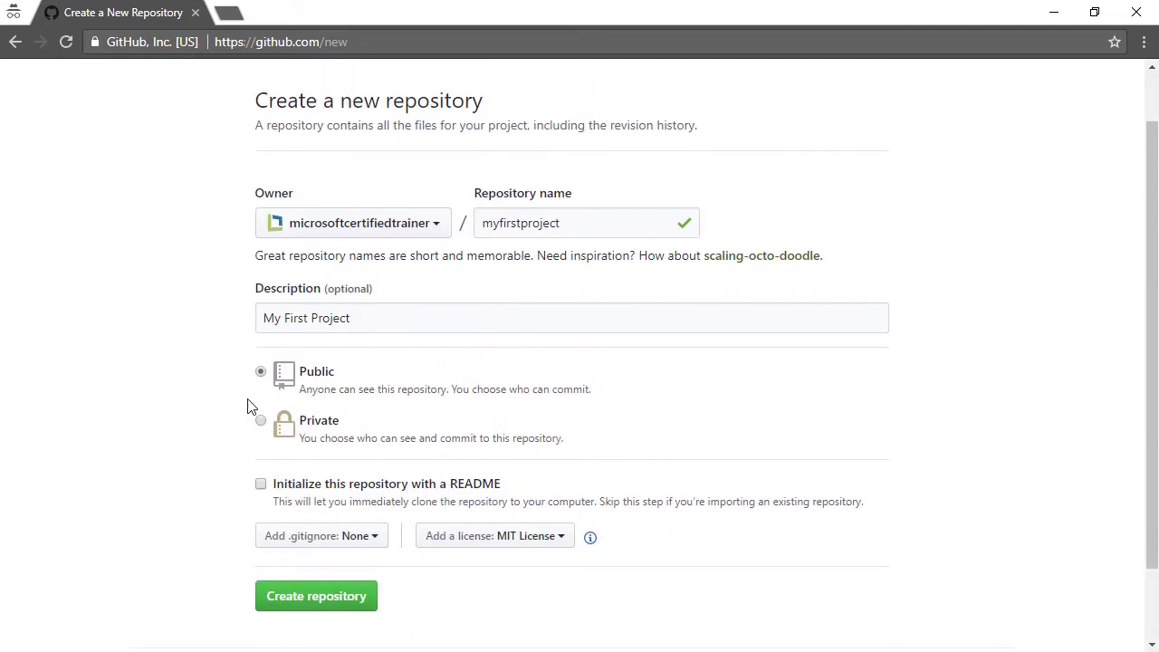
{"action": "left_click", "coordinate": [260, 486]}
{"action": "left_click", "coordinate": [314, 605]}
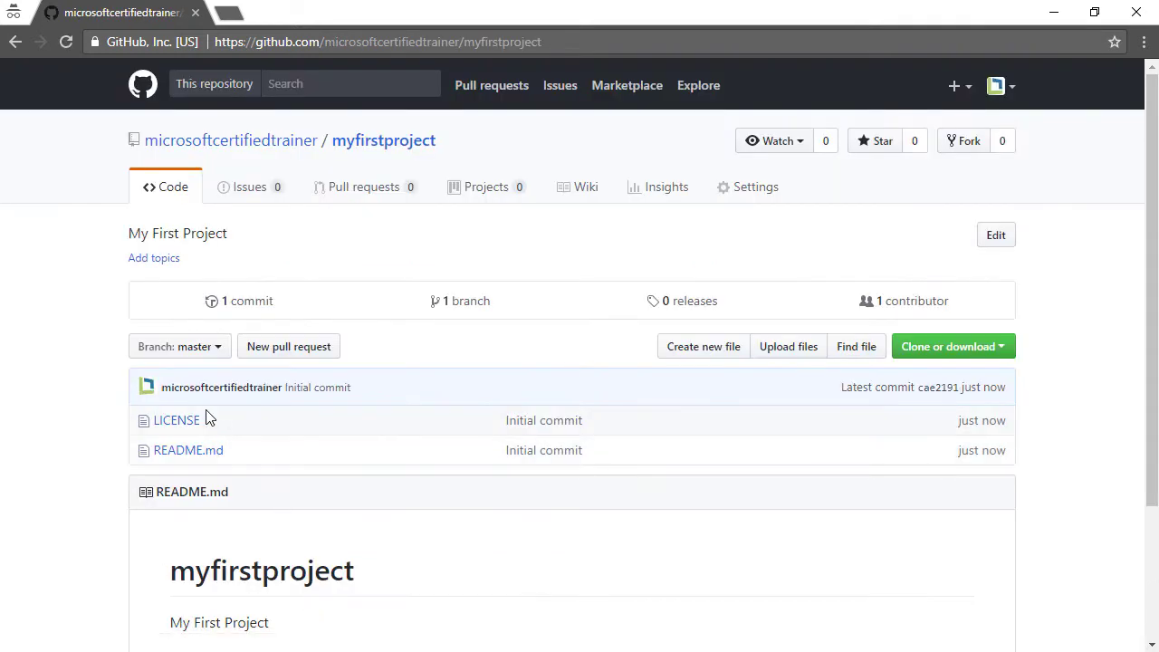
Open the LICENSE file, read through its text, and return to the myfirstproject repository page.
{"action": "left_click", "coordinate": [181, 431]}
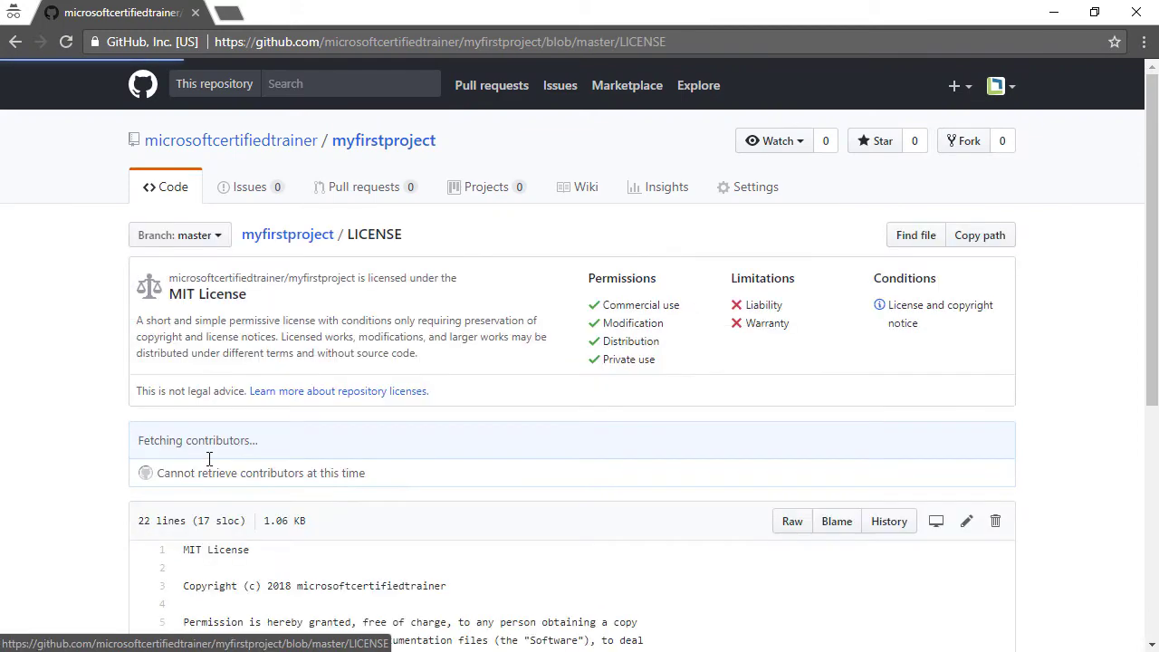
{"action": "scroll", "coordinate": [222, 306], "scroll_direction": "down", "scroll_amount": 2}
{"action": "scroll", "coordinate": [222, 306], "scroll_direction": "down", "scroll_amount": 2}
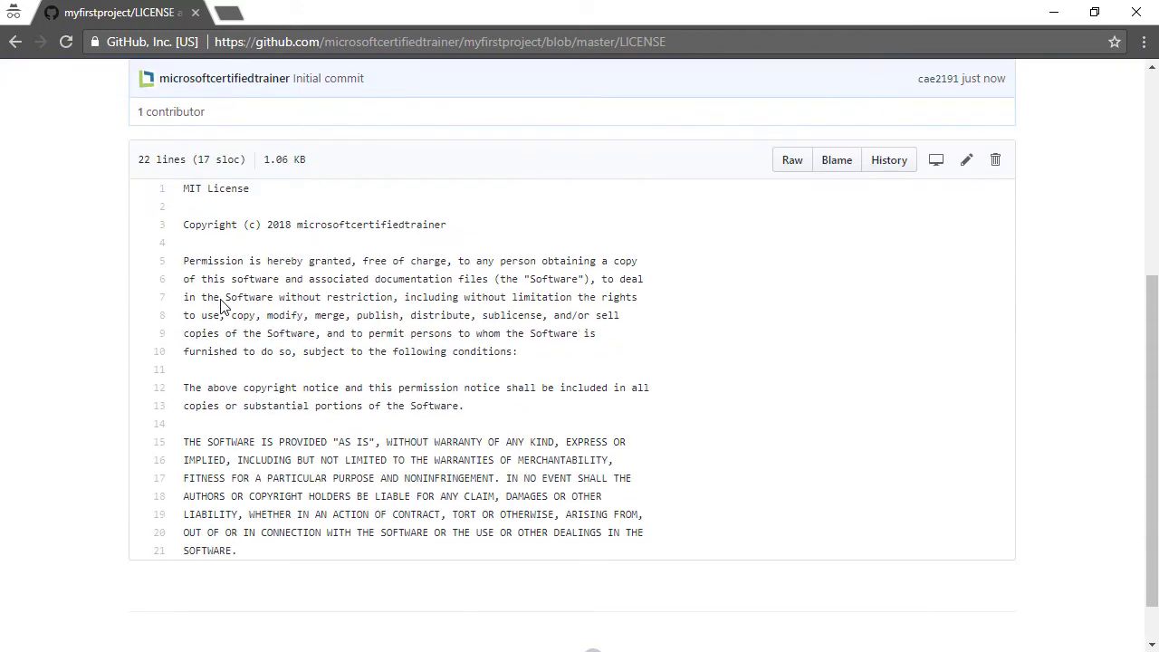
{"action": "scroll", "coordinate": [217, 304], "scroll_direction": "up", "scroll_amount": 5}
{"action": "left_click", "coordinate": [287, 235]}
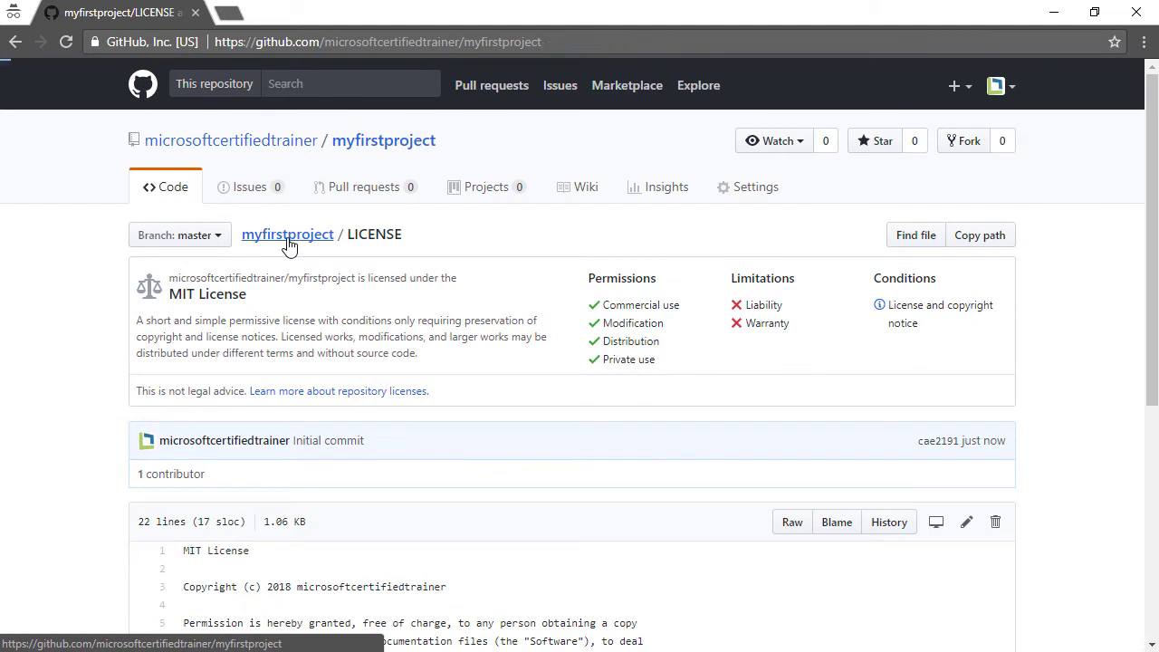
View the README.md file and return to the myfirstproject repository page.
{"action": "scroll", "coordinate": [190, 459], "scroll_direction": "down", "scroll_amount": 2}
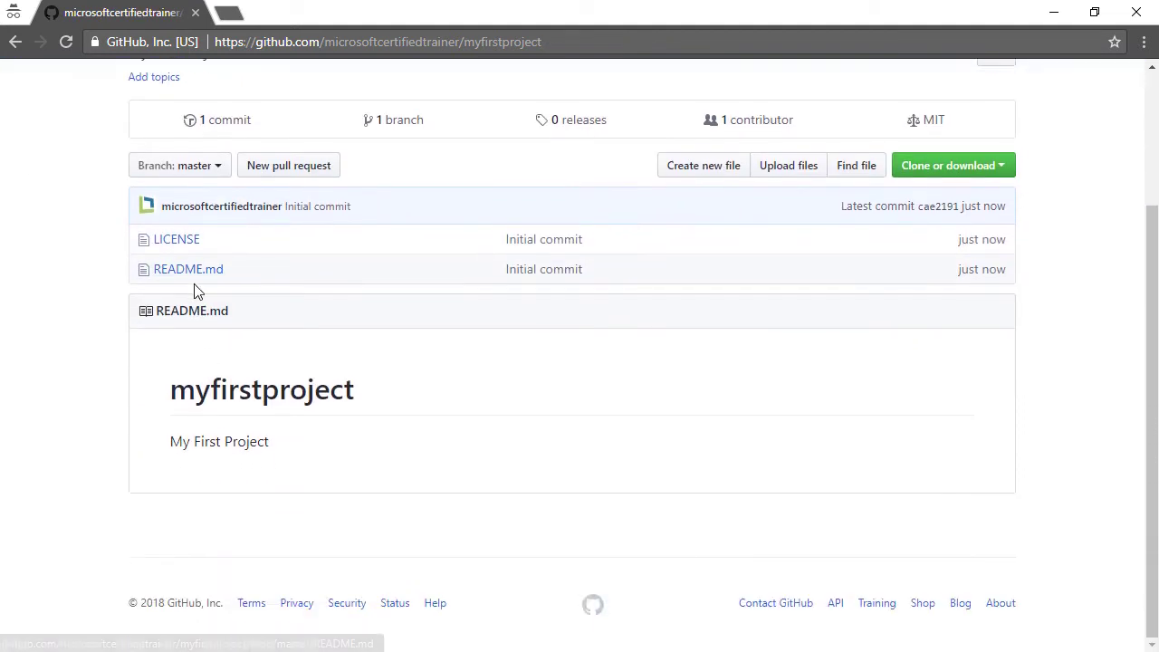
{"action": "left_click", "coordinate": [194, 269]}
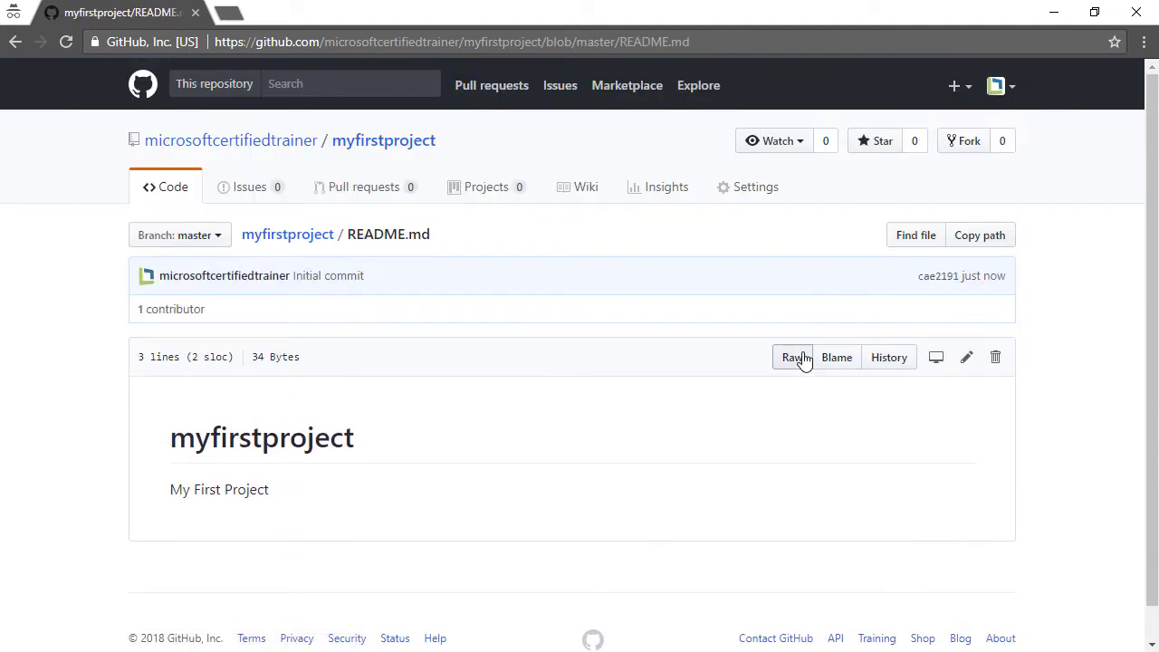
{"action": "left_click", "coordinate": [297, 240]}
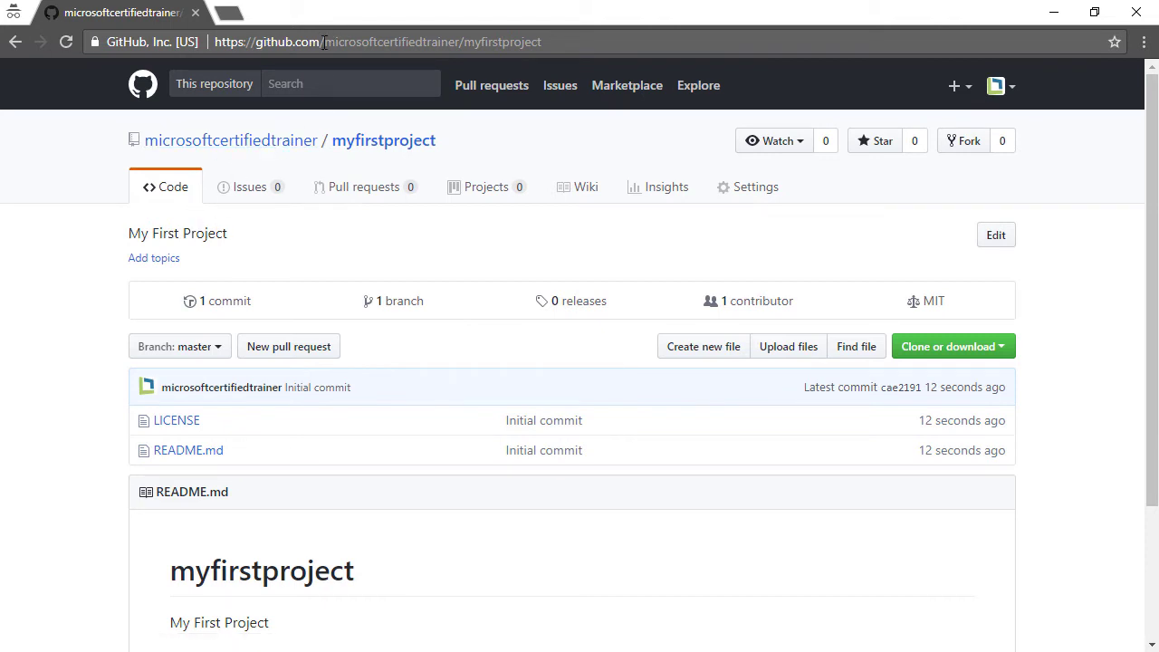
Open the profile page at github.com/seesharprun.
{"action": "left_click_drag", "start_coordinate": [326, 42], "coordinate": [665, 45]}
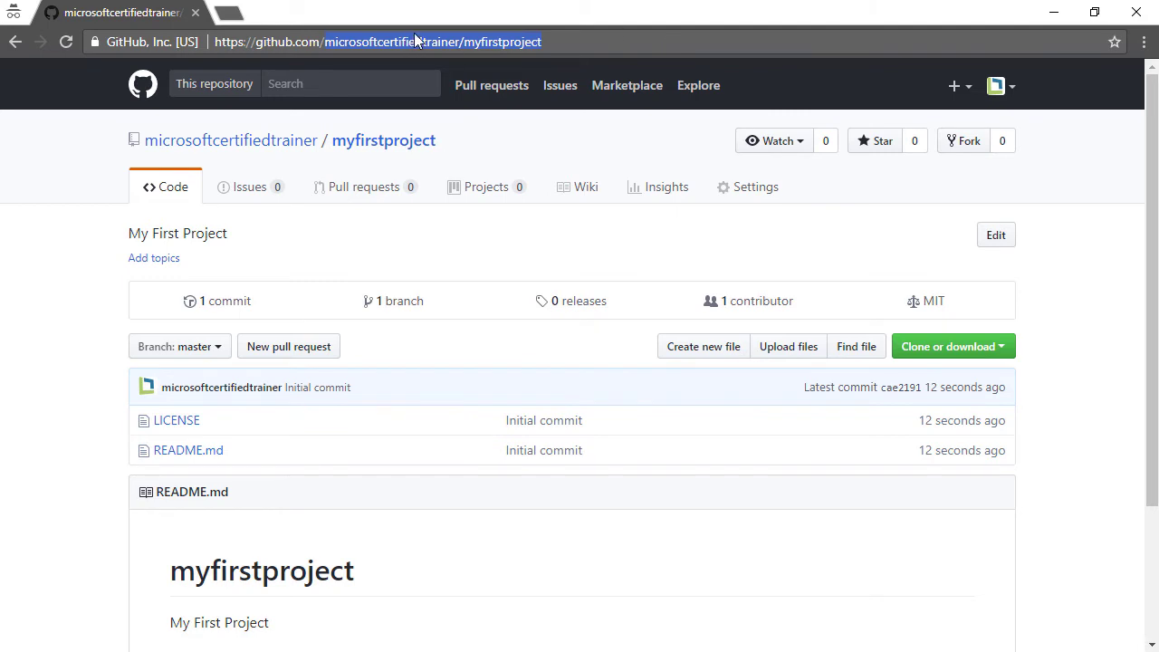
{"action": "type", "text": "seesharprun"}
{"action": "key", "text": "Return"}
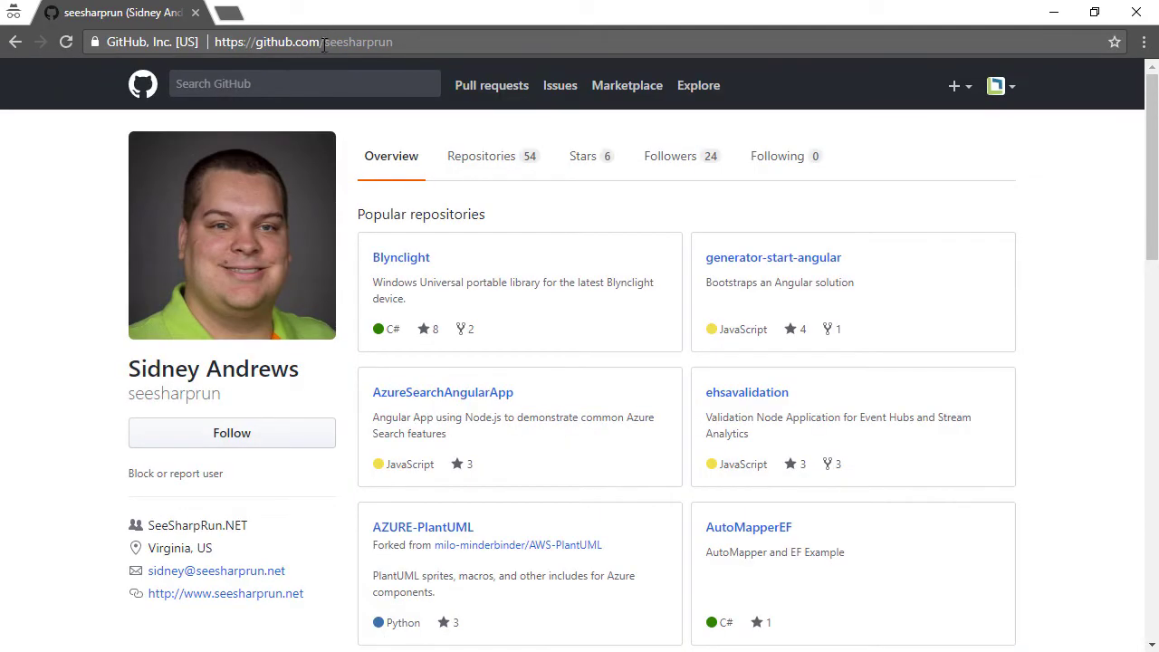
Open the Microsoft Learning organization page at github.com/microsoftlearning.
{"action": "left_click_drag", "start_coordinate": [324, 45], "coordinate": [422, 47]}
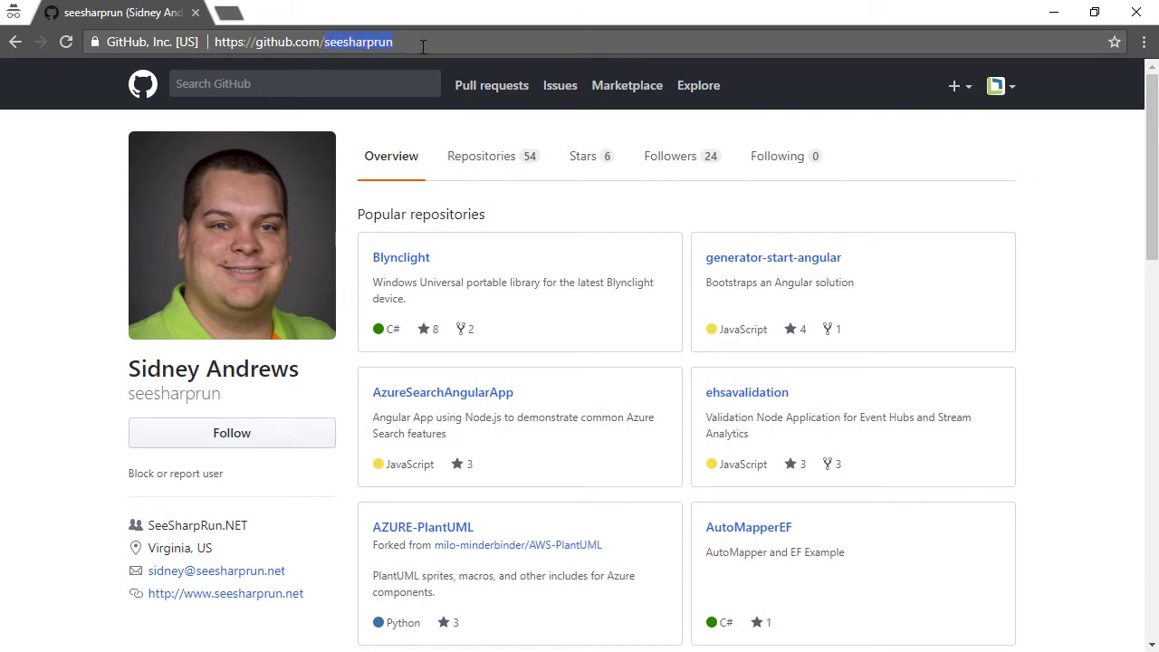
{"action": "type", "text": "microsoftlearning"}
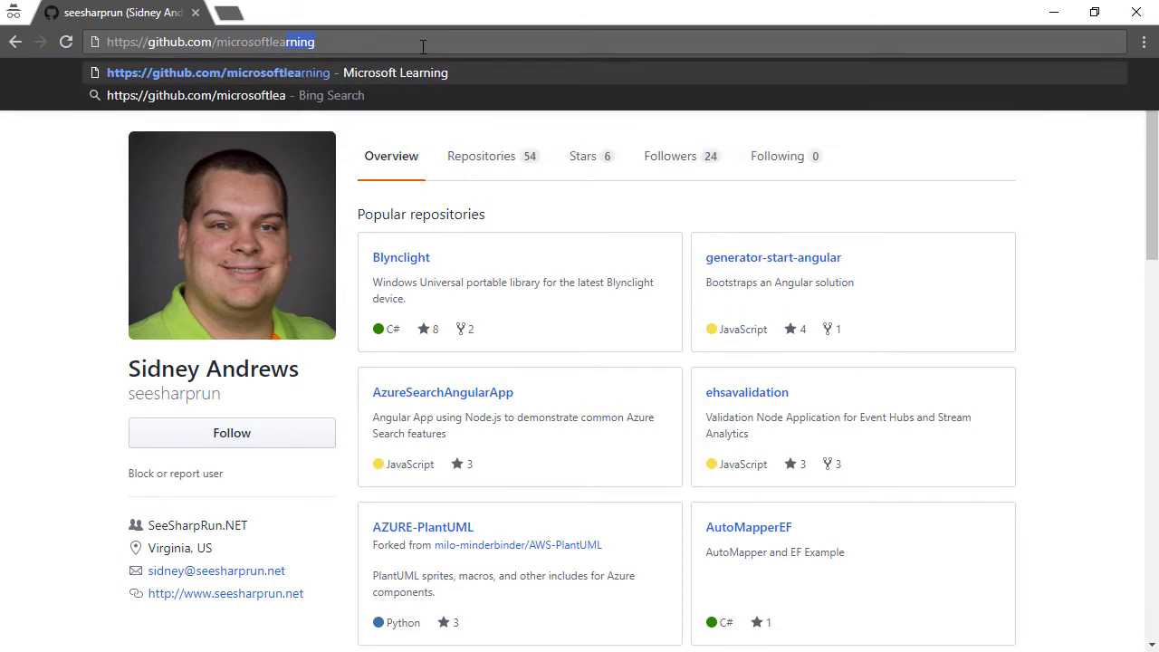
{"action": "key", "text": "Return"}
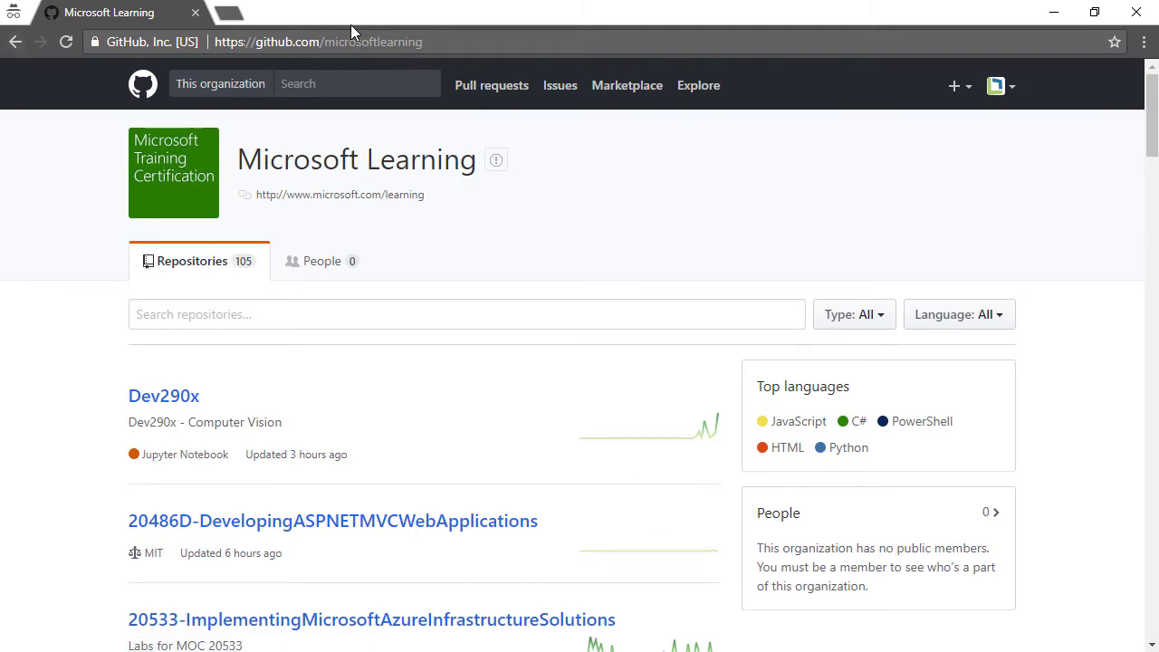
Open the new account's own profile page at github.com/microsoftcertifiedtrainer.
{"action": "left_click_drag", "start_coordinate": [327, 47], "coordinate": [595, 36]}
{"action": "type", "text": "micr"}
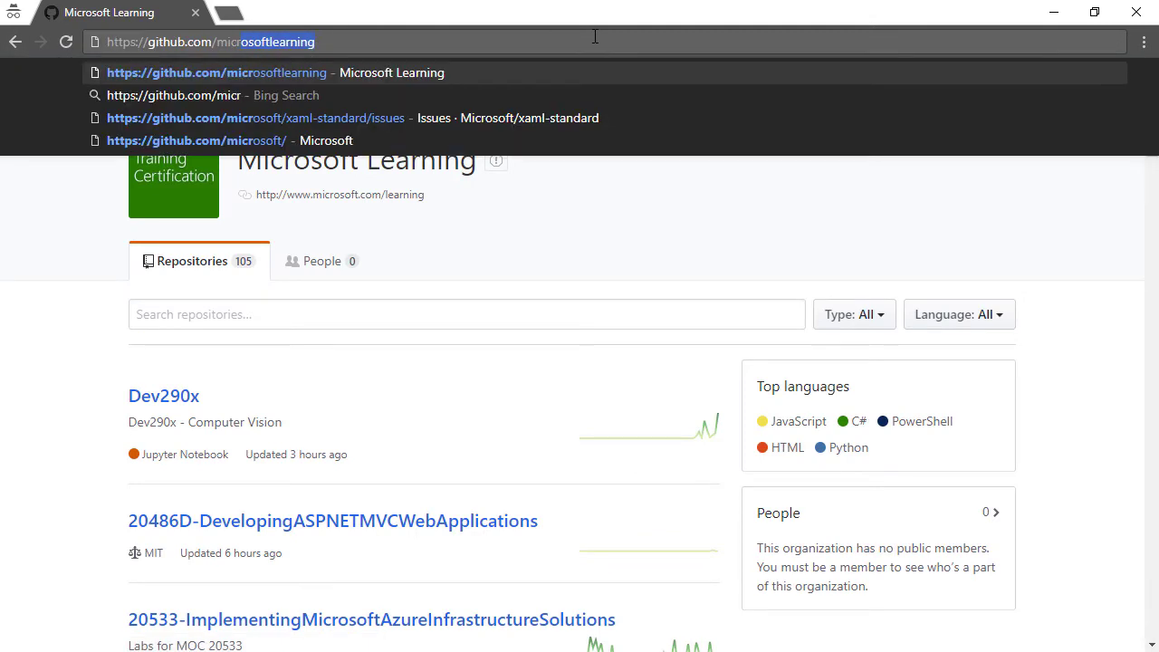
{"action": "type", "text": "osoftcertifiedtrainer"}
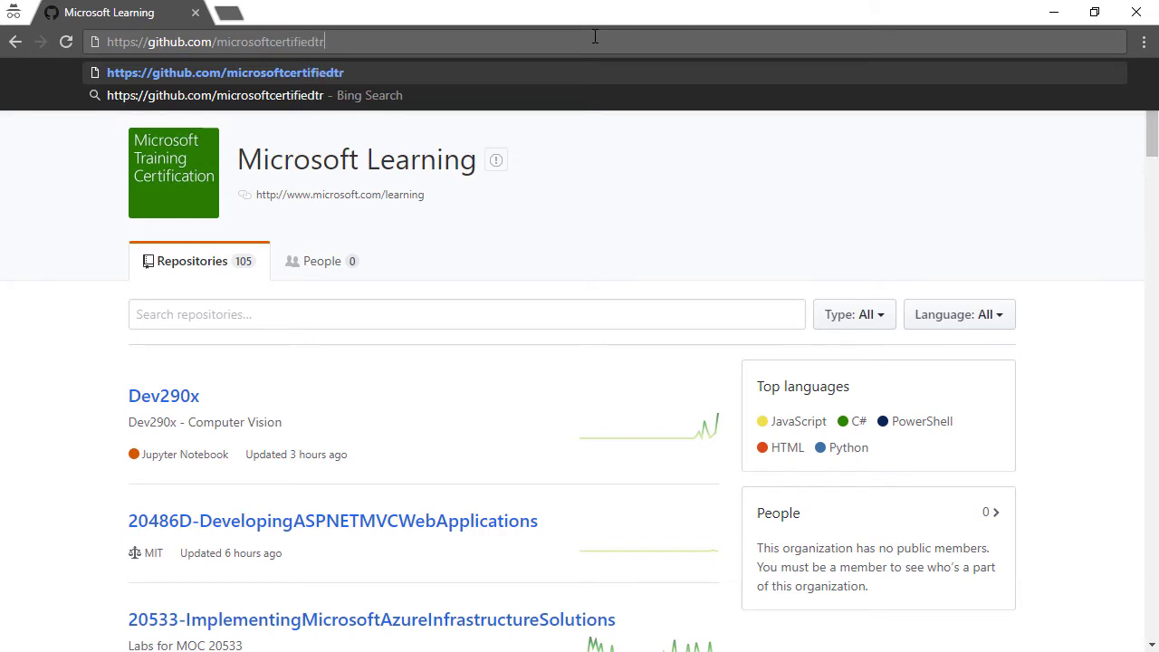
{"action": "key", "text": "Return"}
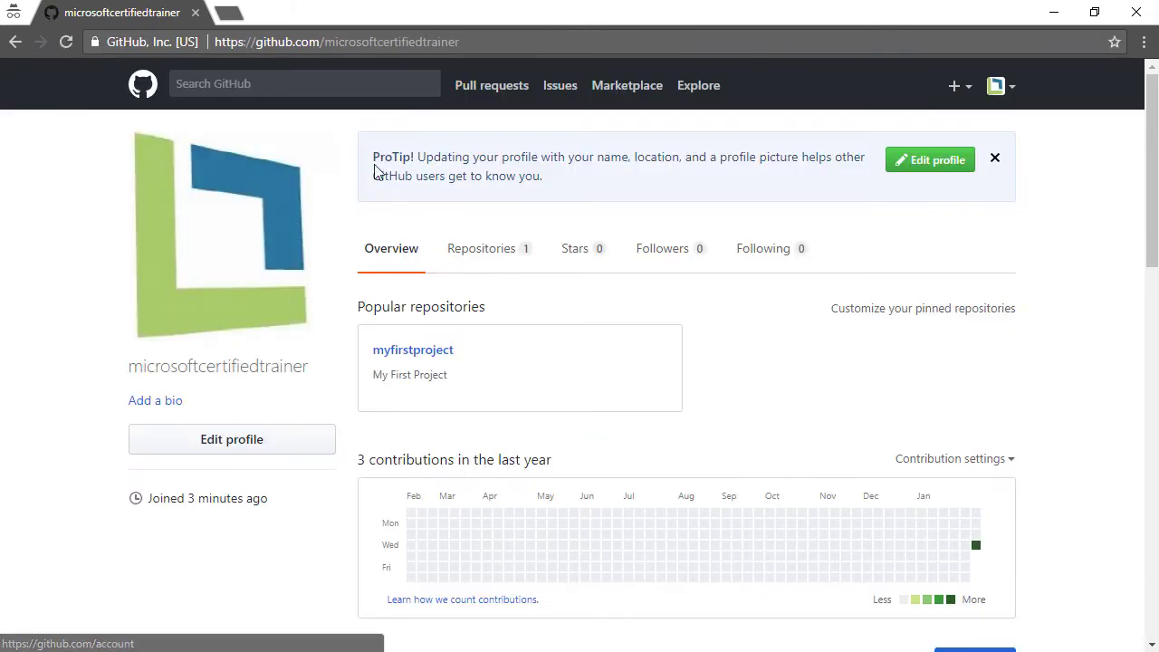
Return to the GitHub home page and look over its activity section and repository list.
{"action": "left_click", "coordinate": [142, 84]}
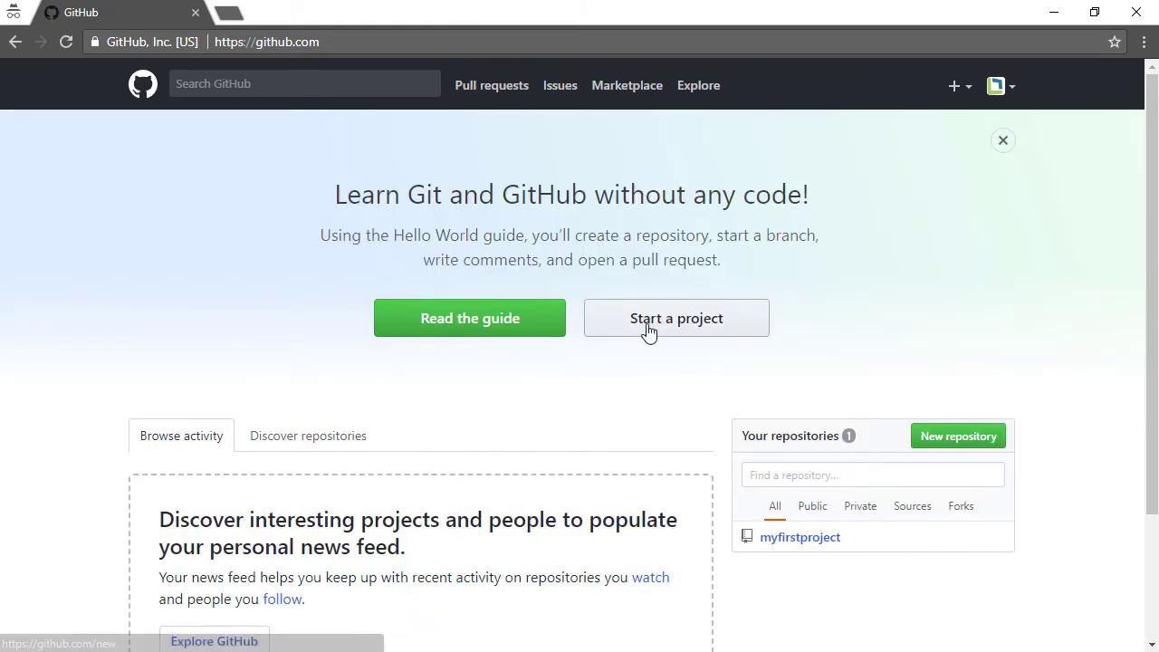
{"action": "scroll", "coordinate": [507, 330], "scroll_direction": "down", "scroll_amount": 2}
{"action": "scroll", "coordinate": [308, 334], "scroll_direction": "up", "scroll_amount": 2}
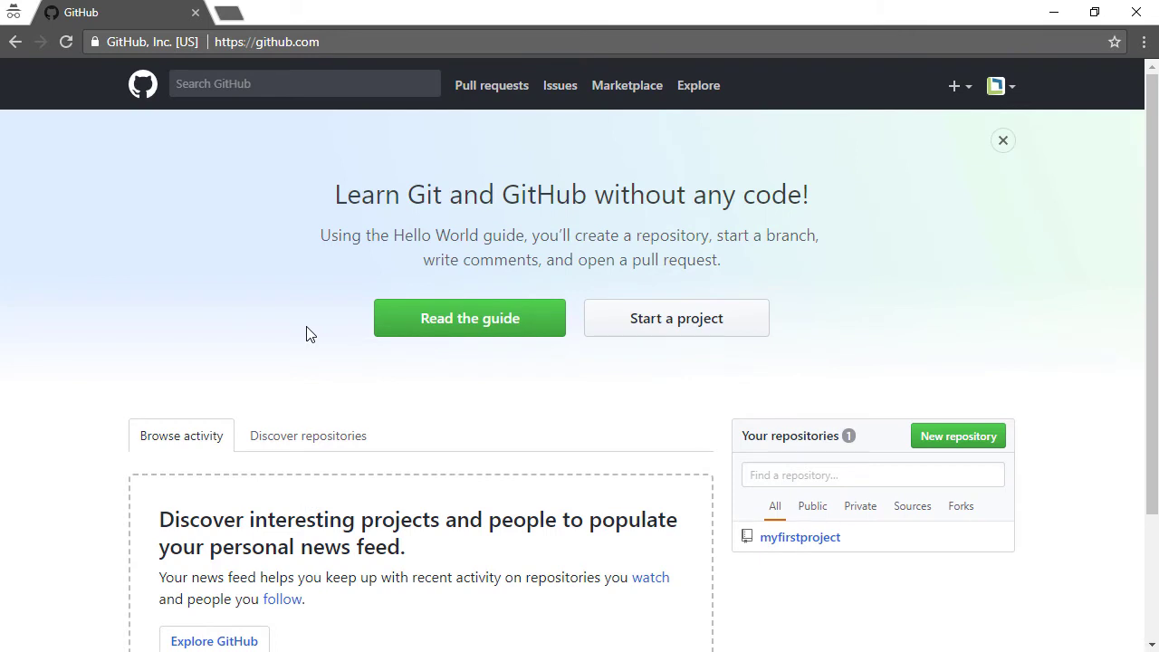
{"action": "scroll", "coordinate": [313, 331], "scroll_direction": "down", "scroll_amount": 2}
{"action": "scroll", "coordinate": [616, 313], "scroll_direction": "up", "scroll_amount": 1}
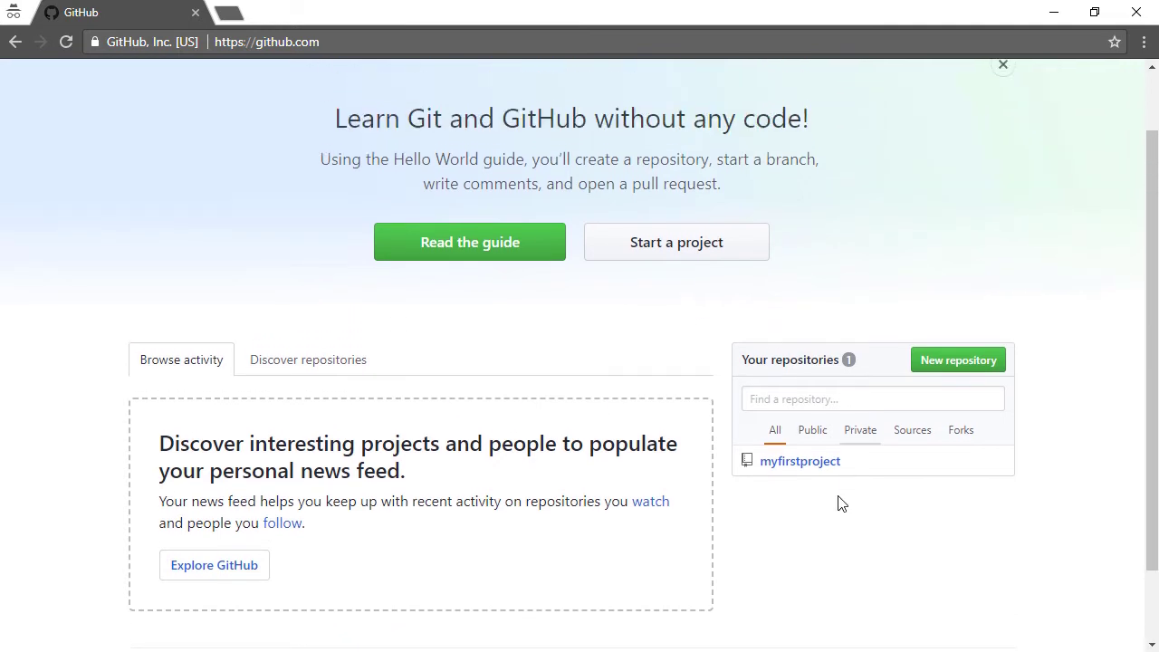
{"action": "scroll", "coordinate": [784, 382], "scroll_direction": "up", "scroll_amount": 1}
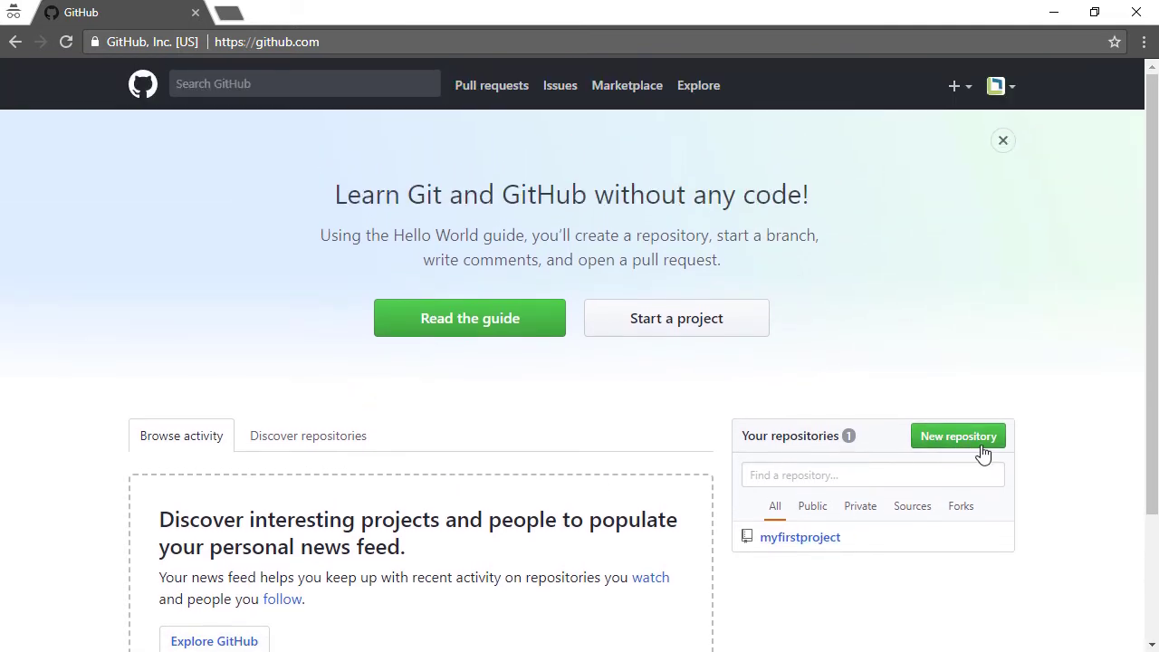
{"action": "left_click", "coordinate": [983, 450]}
{"action": "left_click", "coordinate": [322, 290]}
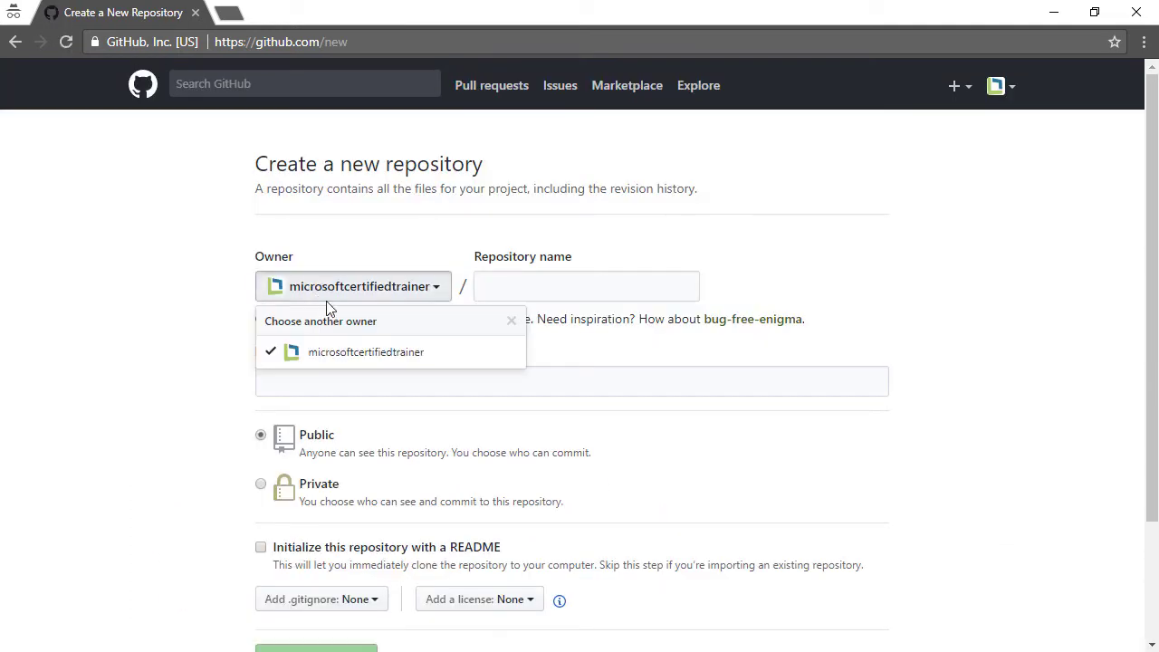
{"action": "key", "text": "Escape"}
{"action": "left_click", "coordinate": [141, 85]}
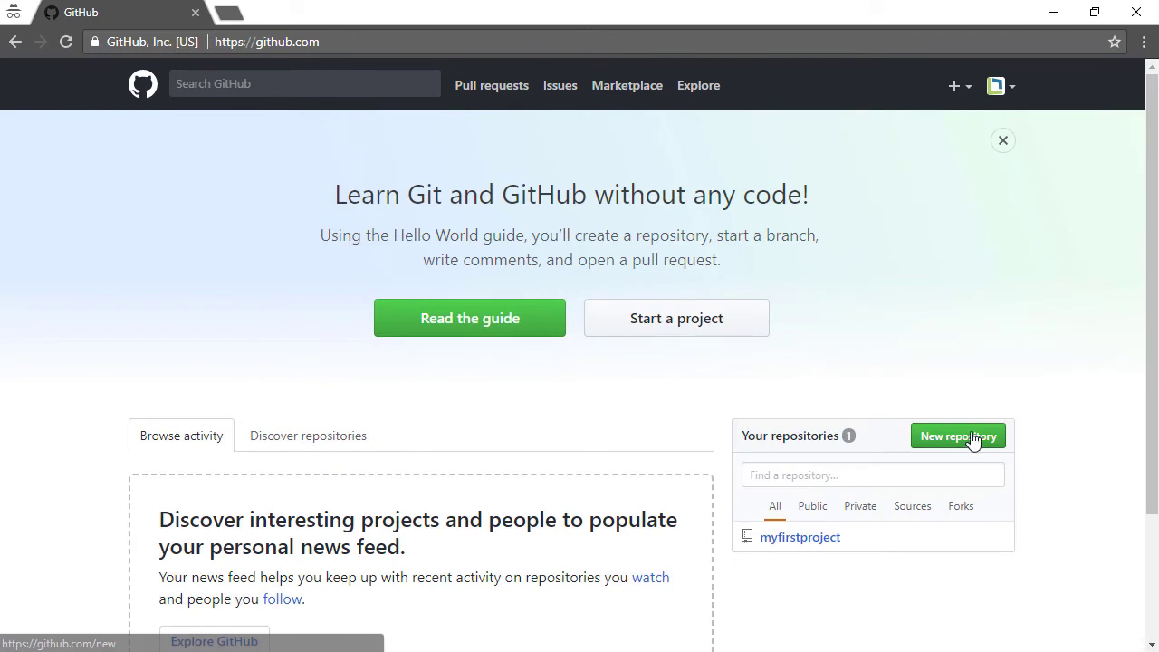
Create a new public repository named mysecondproject, initialized with a README.
{"action": "left_click", "coordinate": [693, 321]}
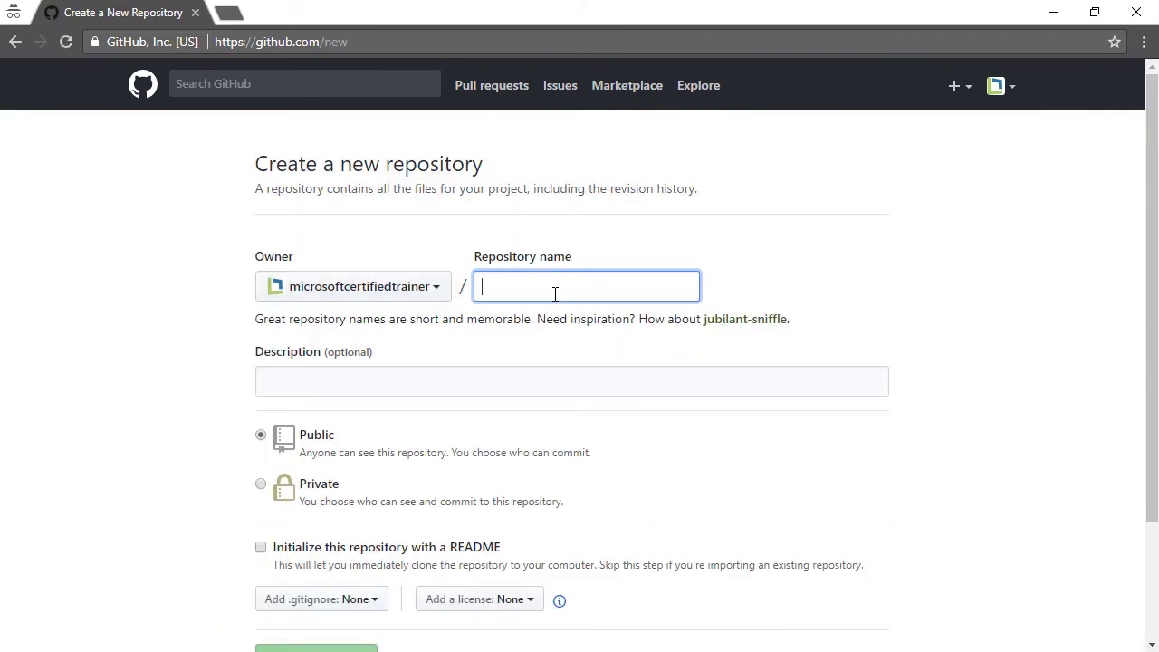
{"action": "type", "text": "mysecondproject"}
{"action": "left_click", "coordinate": [260, 547]}
{"action": "scroll", "coordinate": [205, 510], "scroll_direction": "down", "scroll_amount": 1}
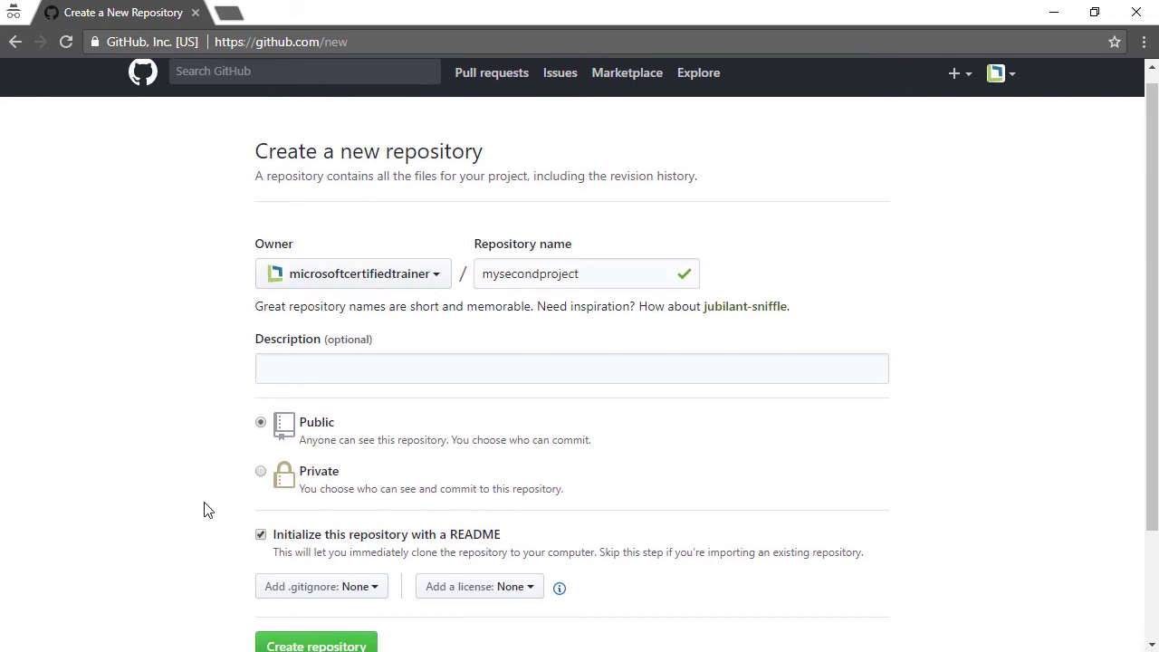
{"action": "scroll", "coordinate": [205, 510], "scroll_direction": "down", "scroll_amount": 1}
{"action": "left_click", "coordinate": [330, 572]}
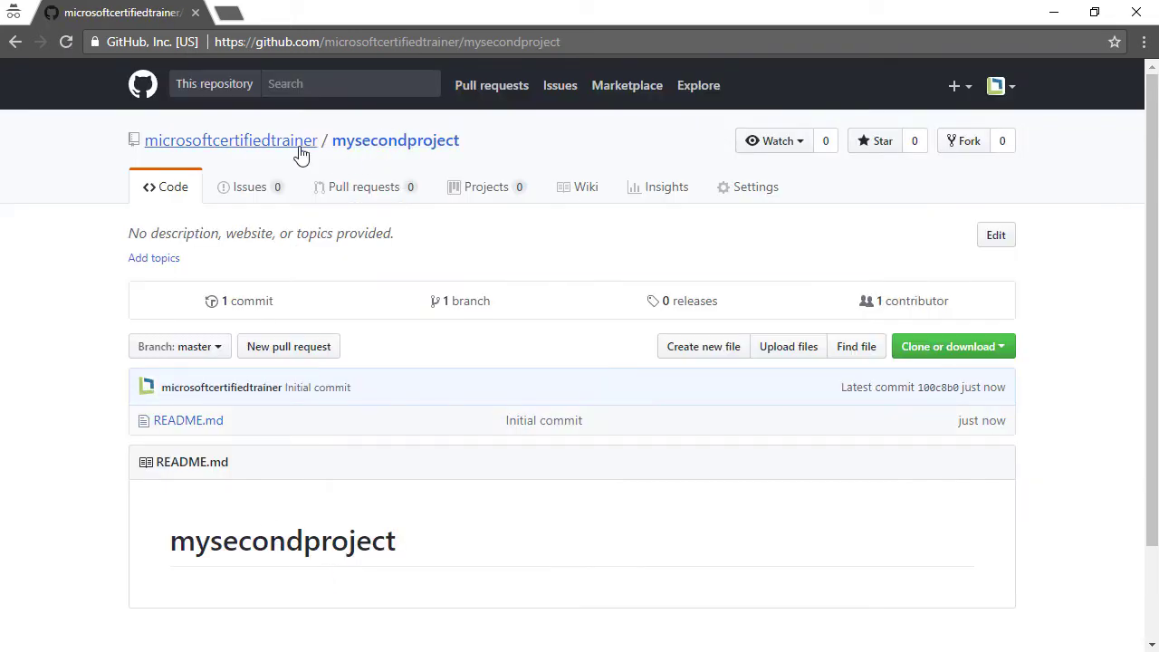
Open the account's repository list from its profile and review the license and update details of both projects.
{"action": "left_click", "coordinate": [301, 154]}
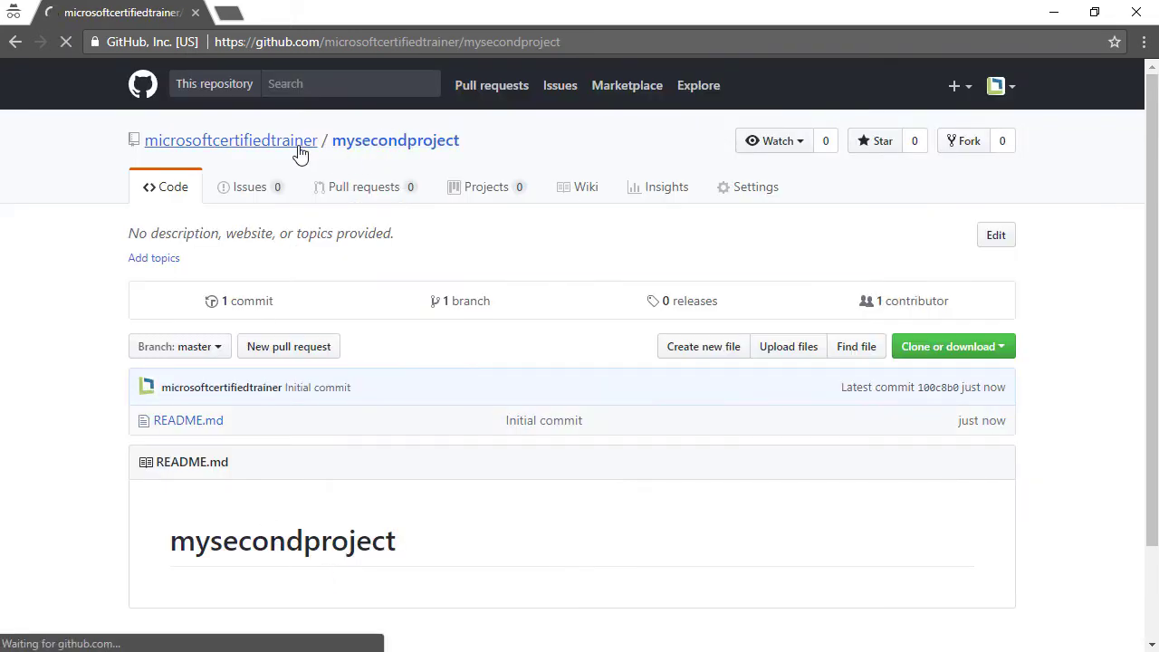
{"action": "scroll", "coordinate": [489, 148], "scroll_direction": "down", "scroll_amount": 1}
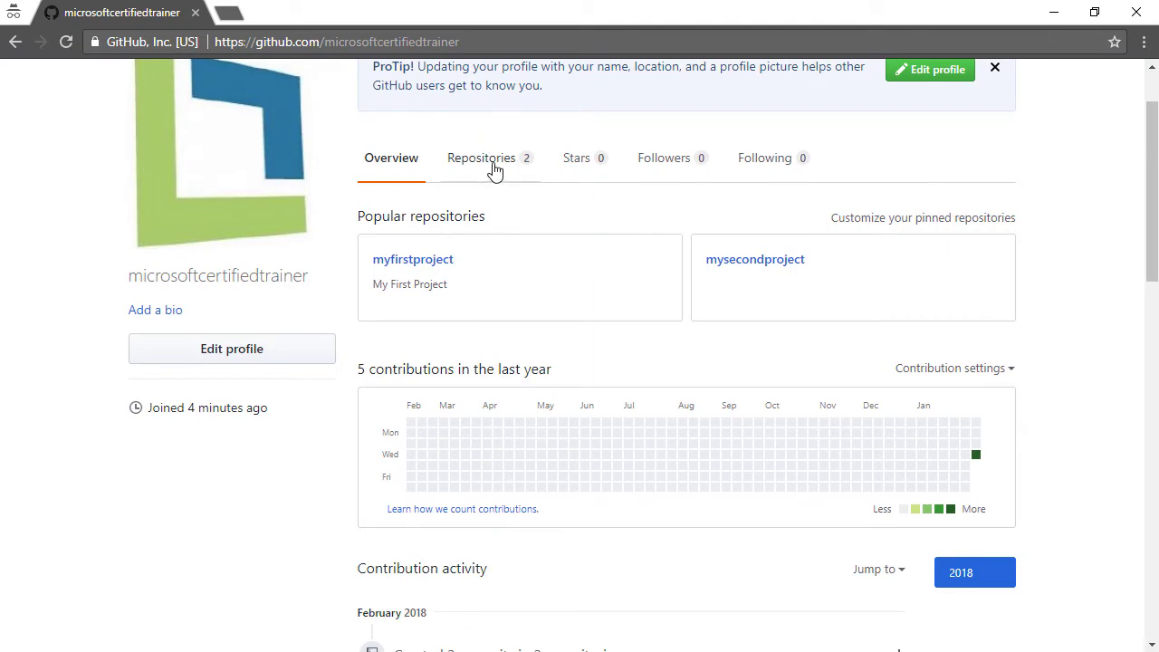
{"action": "left_click", "coordinate": [494, 162]}
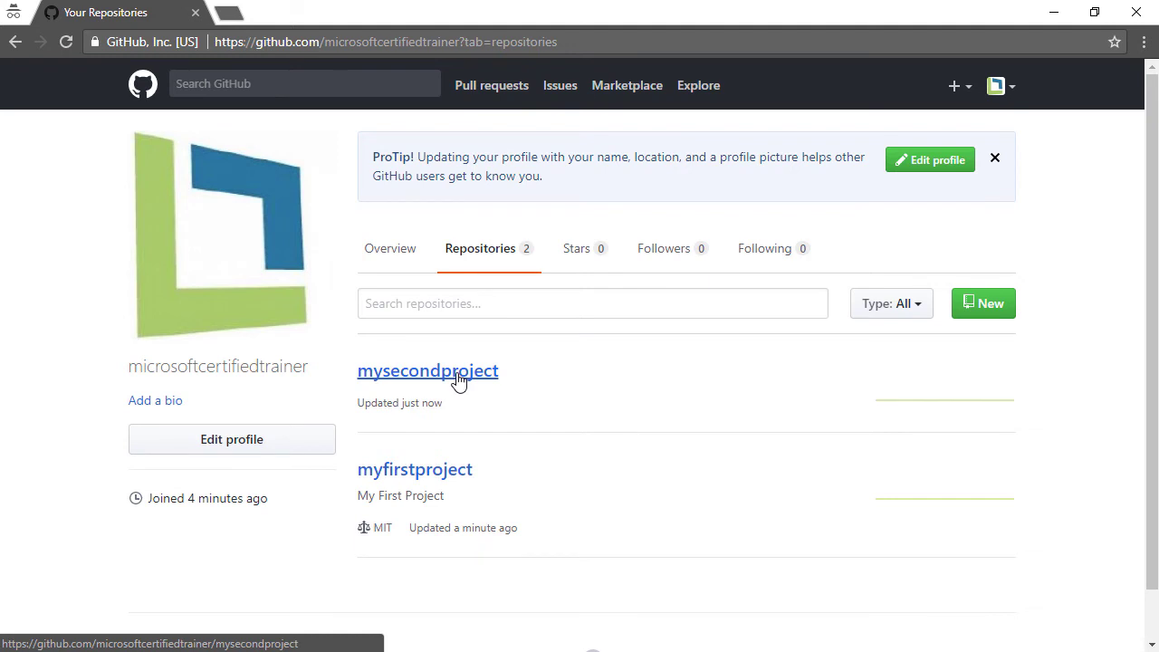
{"action": "triple_click", "coordinate": [377, 529]}
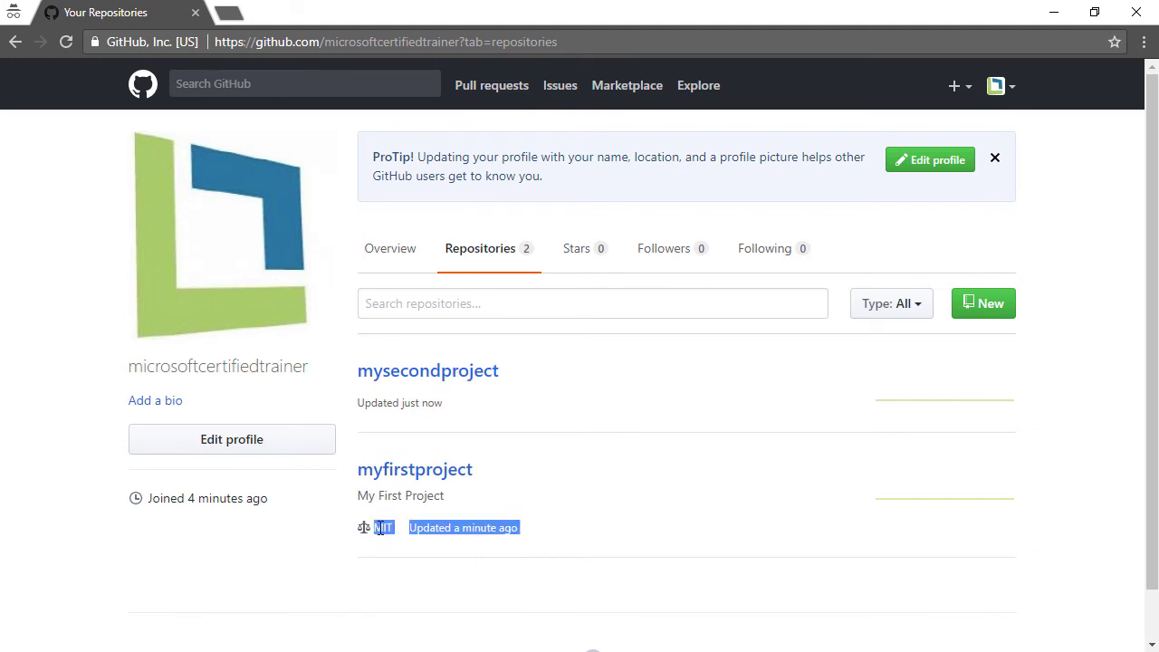
{"action": "triple_click", "coordinate": [379, 529]}
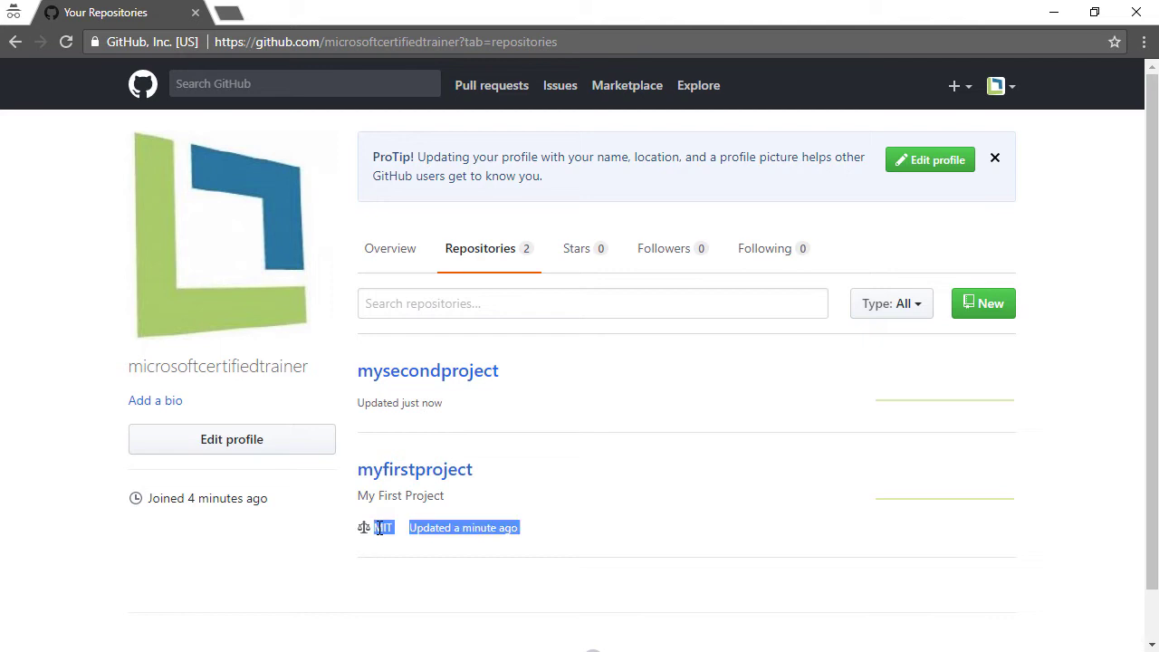
{"action": "triple_click", "coordinate": [396, 404]}
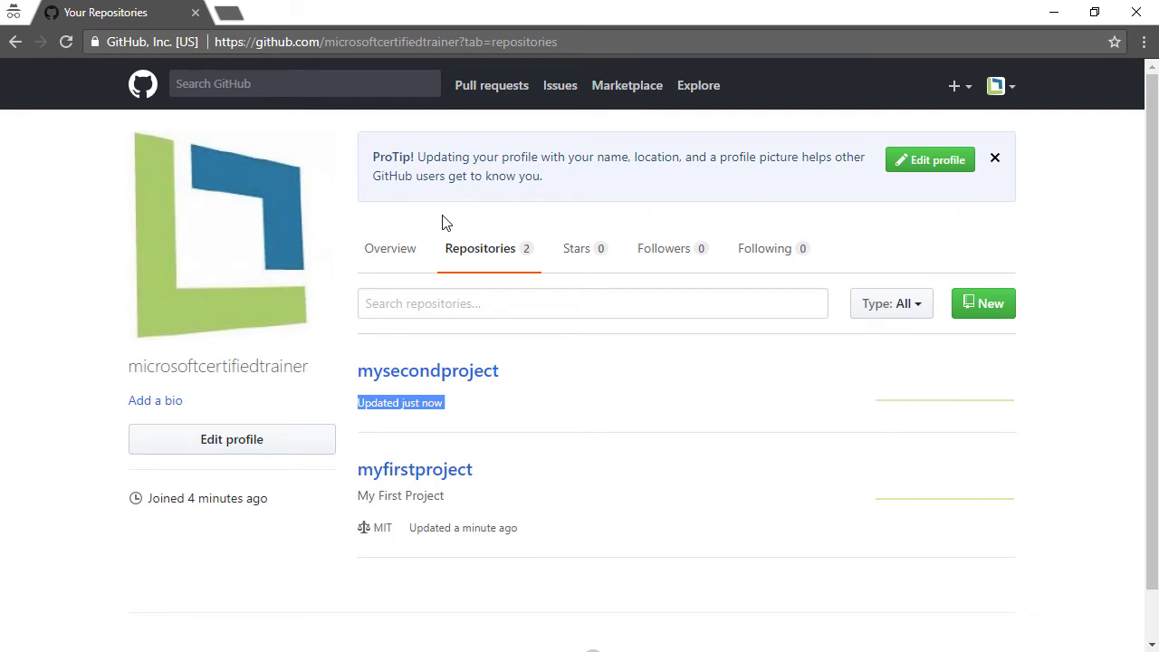
Open the Microsoft Learning organization page at github.com/microsoftlearning.
{"action": "left_click_drag", "start_coordinate": [326, 41], "coordinate": [616, 35]}
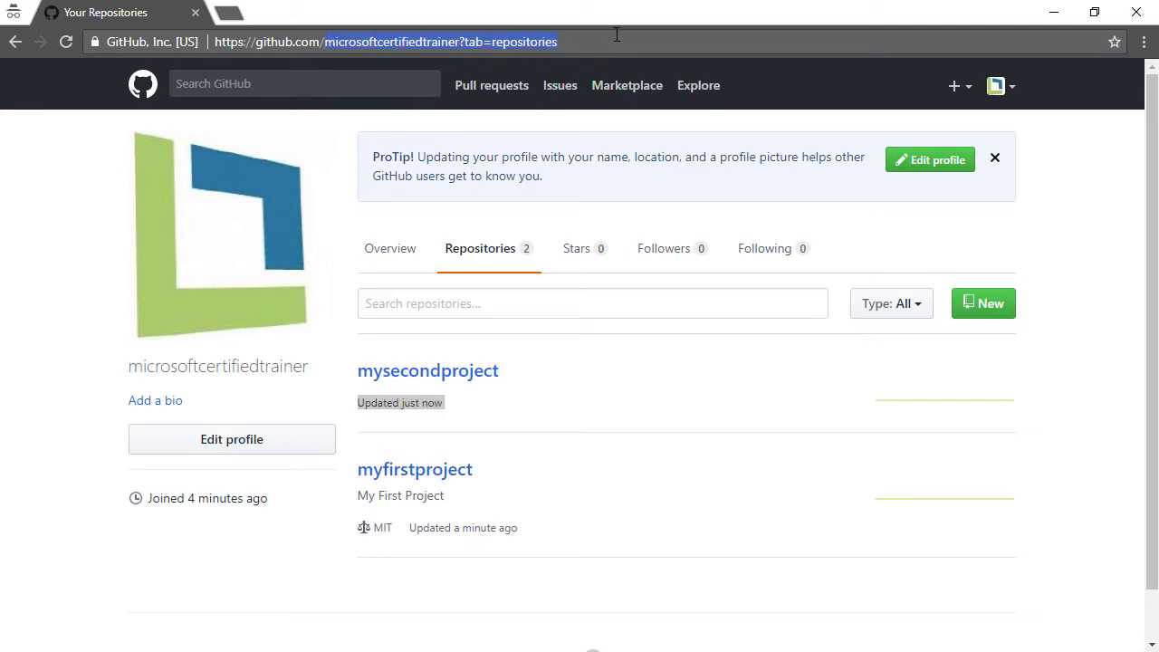
{"action": "type", "text": "microsoft"}
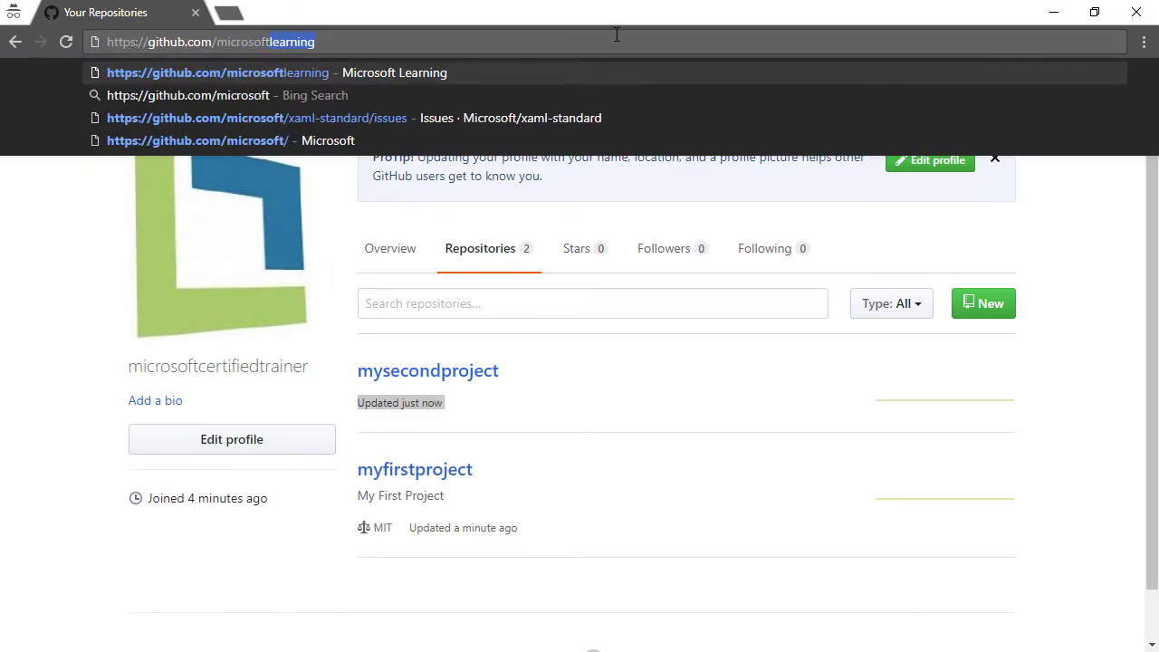
{"action": "key", "text": "Return"}
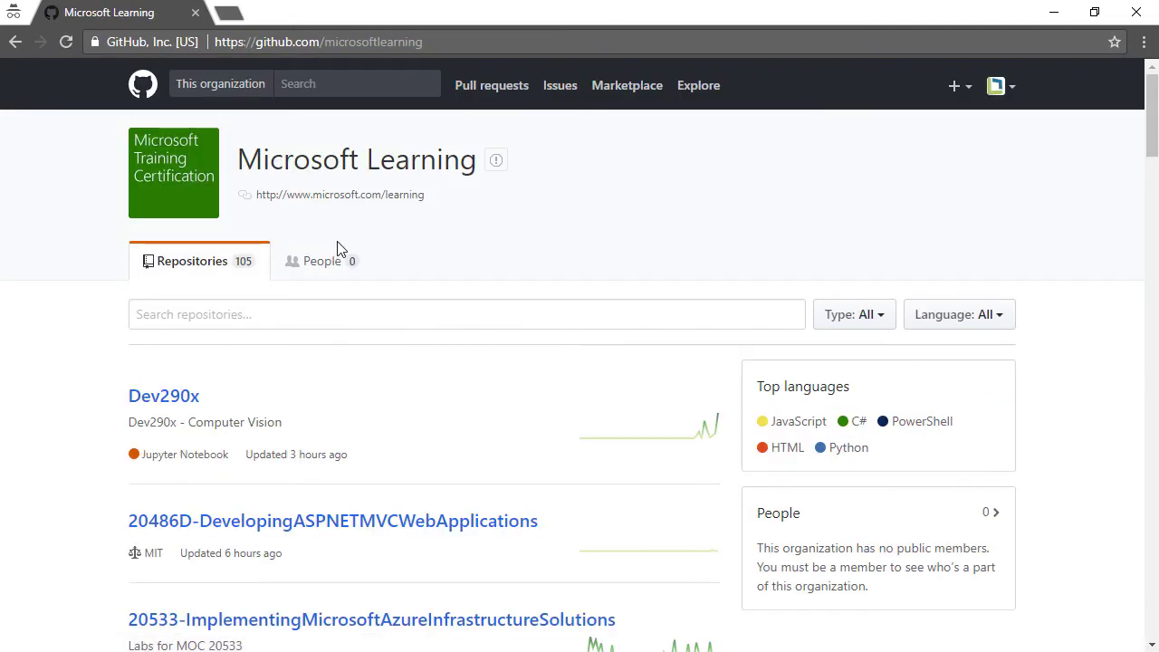
Open the organization's Predictive-Analytics-with-Spark-in-HDInsight repository and examine its file list and the owner/repository part of its address.
{"action": "scroll", "coordinate": [220, 265], "scroll_direction": "down", "scroll_amount": 5}
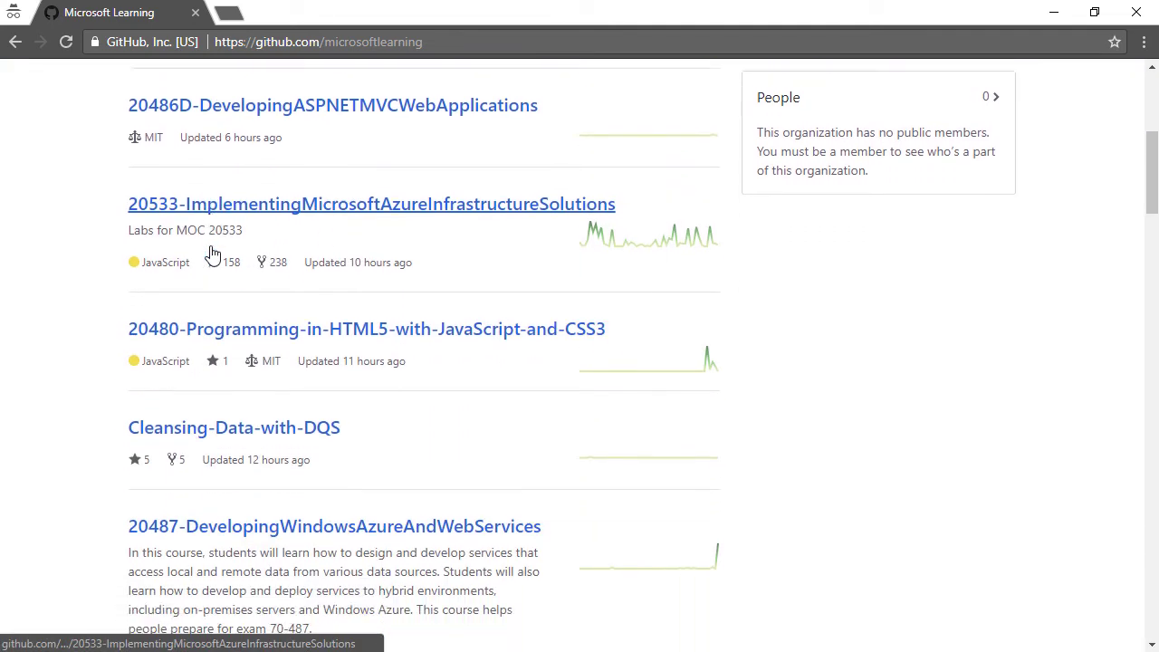
{"action": "scroll", "coordinate": [211, 254], "scroll_direction": "down", "scroll_amount": 3}
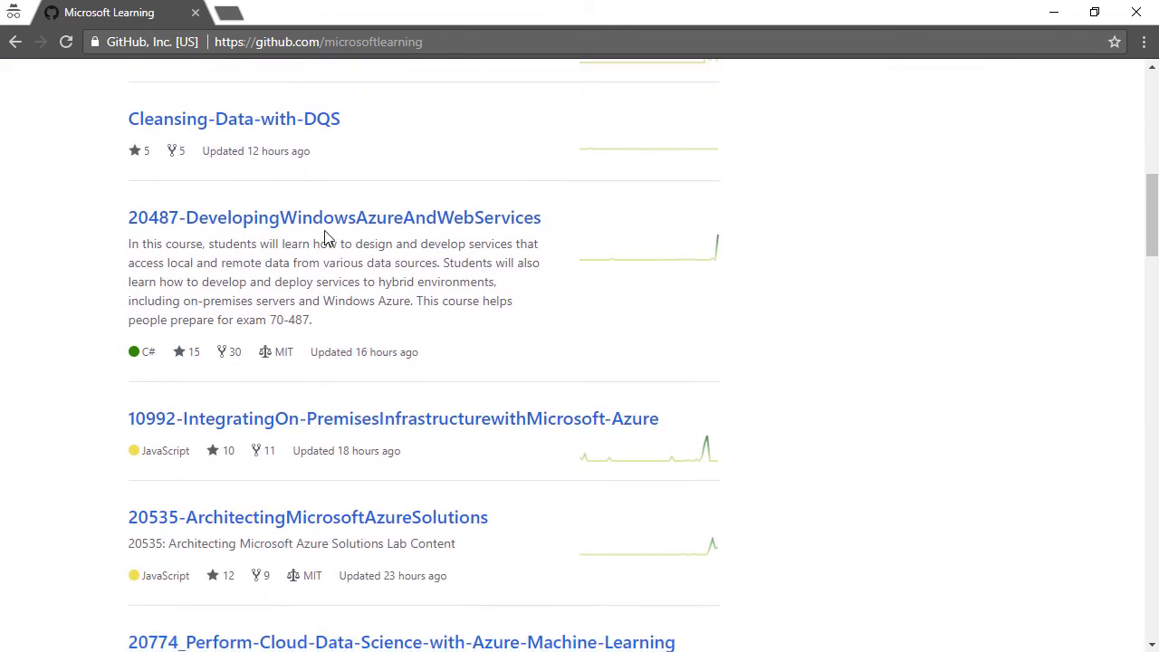
{"action": "scroll", "coordinate": [271, 380], "scroll_direction": "down", "scroll_amount": 4}
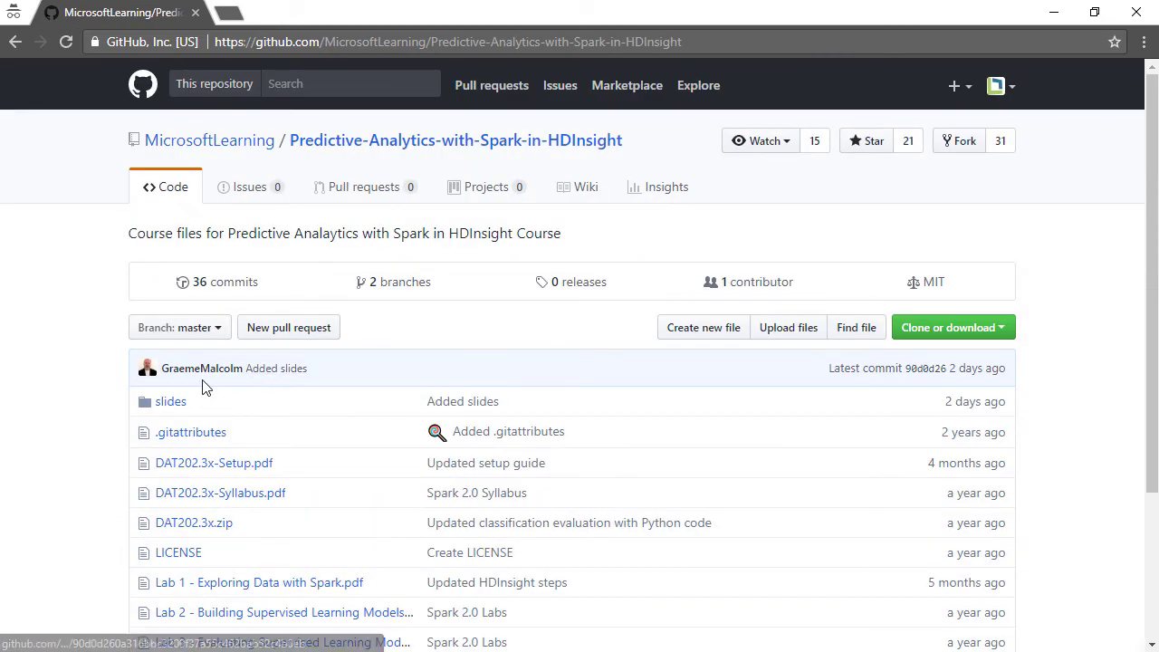
{"action": "scroll", "coordinate": [213, 362], "scroll_direction": "down", "scroll_amount": 1}
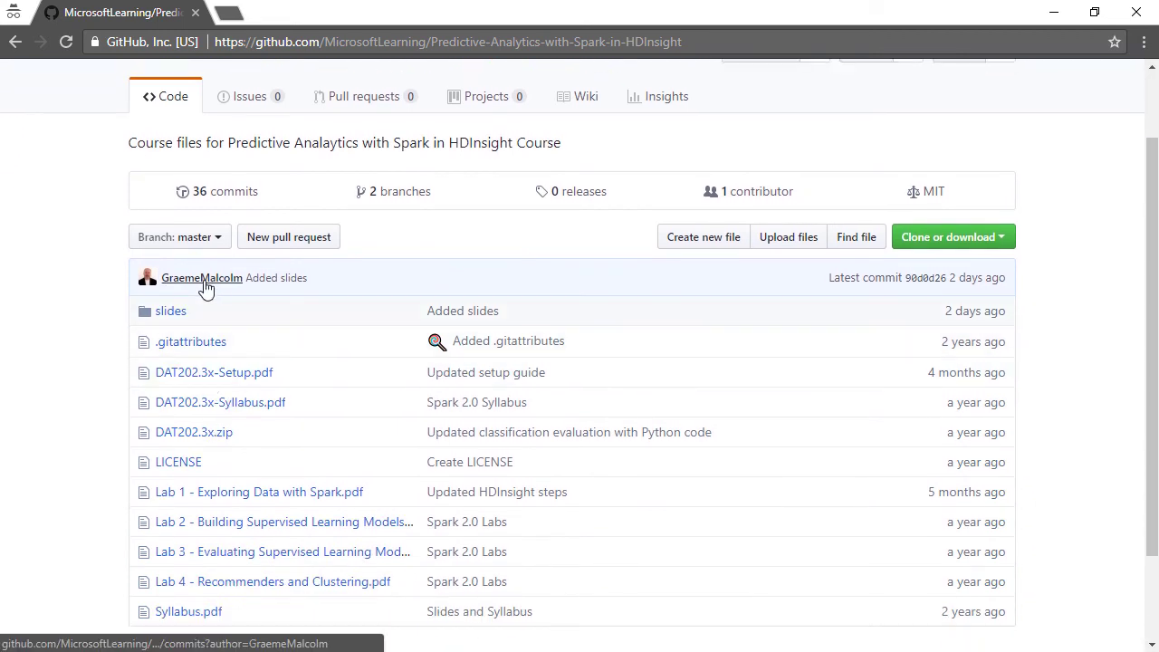
{"action": "scroll", "coordinate": [328, 321], "scroll_direction": "up", "scroll_amount": 1}
{"action": "scroll", "coordinate": [363, 336], "scroll_direction": "up", "scroll_amount": 1}
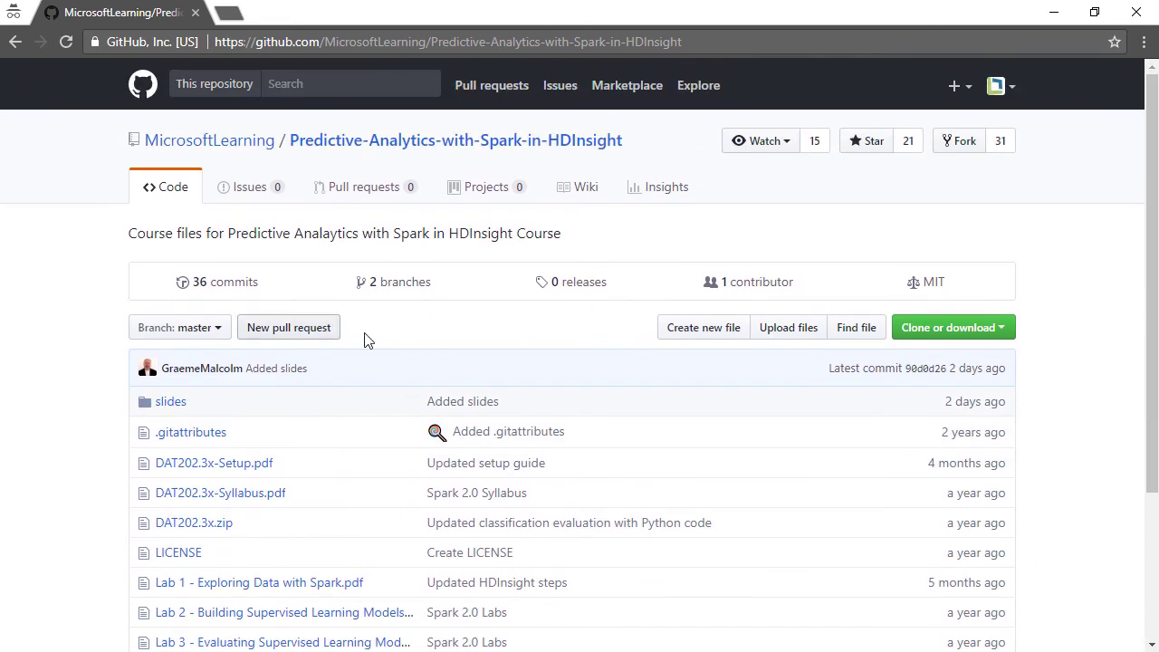
{"action": "scroll", "coordinate": [302, 370], "scroll_direction": "down", "scroll_amount": 2}
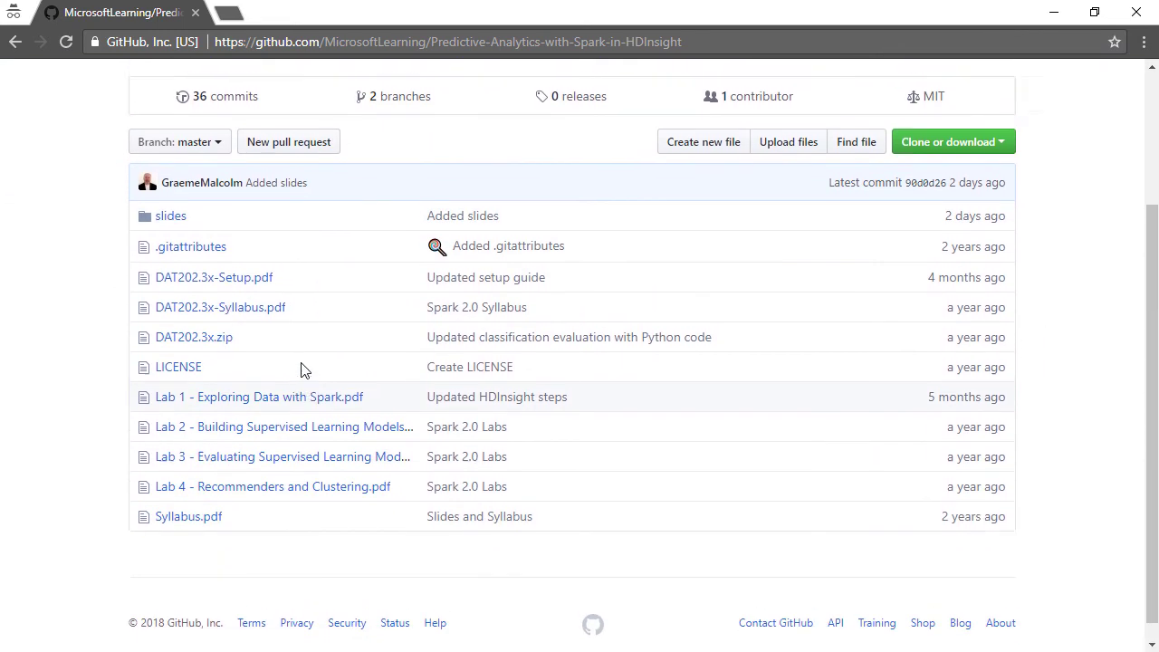
{"action": "scroll", "coordinate": [303, 371], "scroll_direction": "up", "scroll_amount": 2}
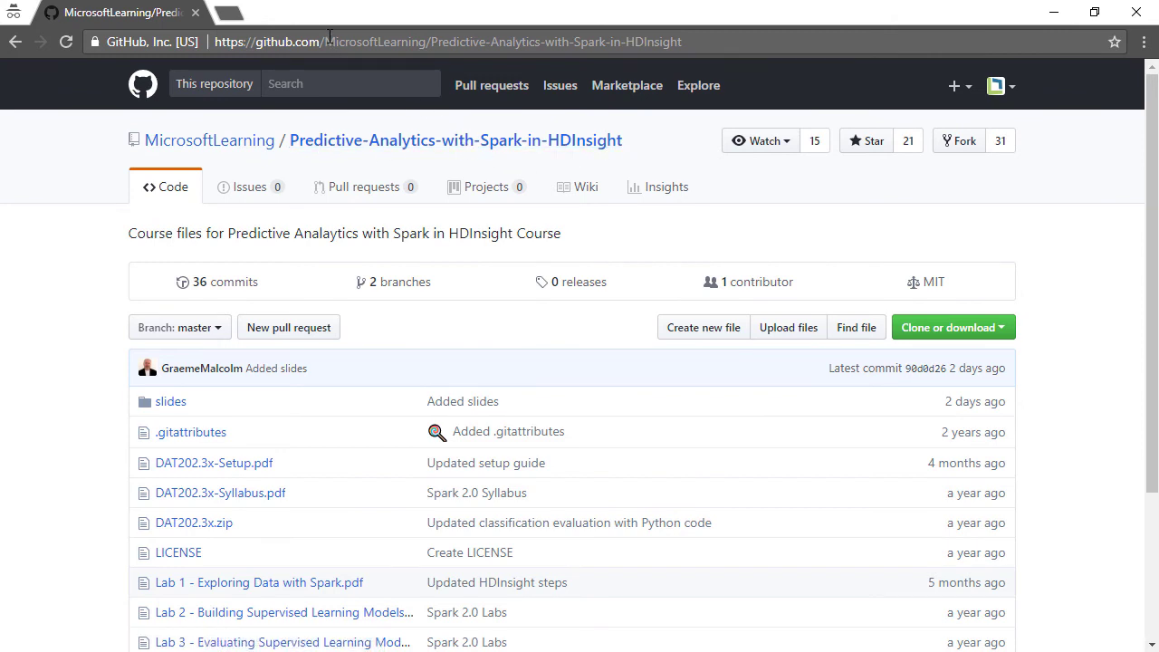
{"action": "left_click_drag", "start_coordinate": [325, 42], "coordinate": [749, 43]}
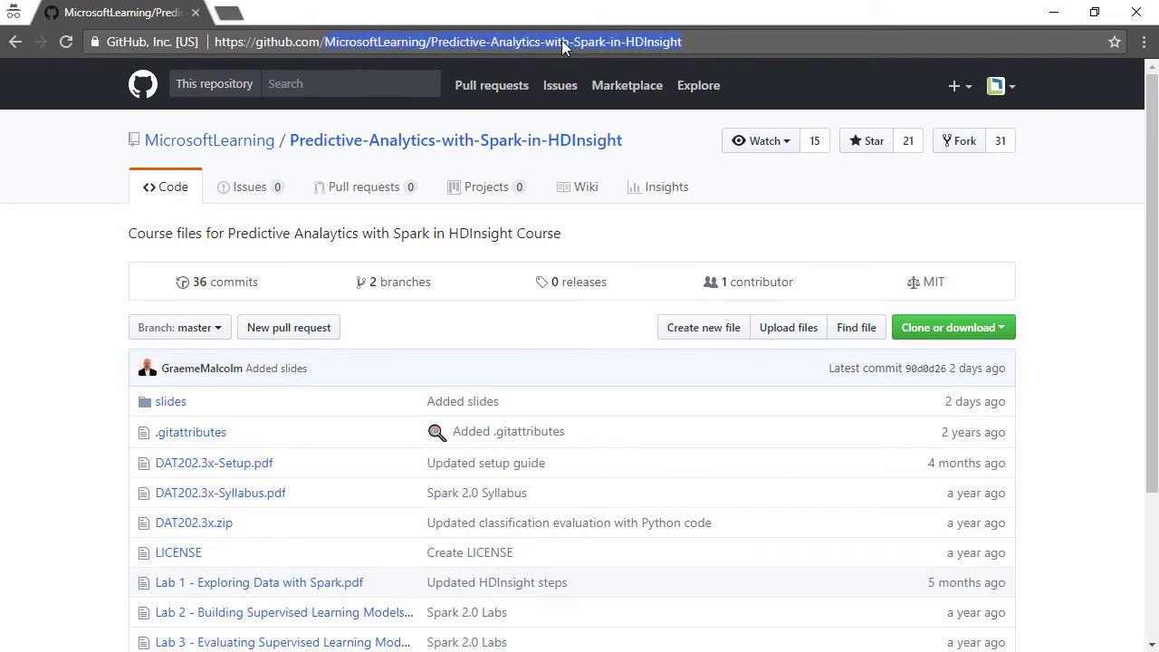
Open the mysecondproject repository from the GitHub home page and highlight the repository name in its address.
{"action": "left_click", "coordinate": [142, 84]}
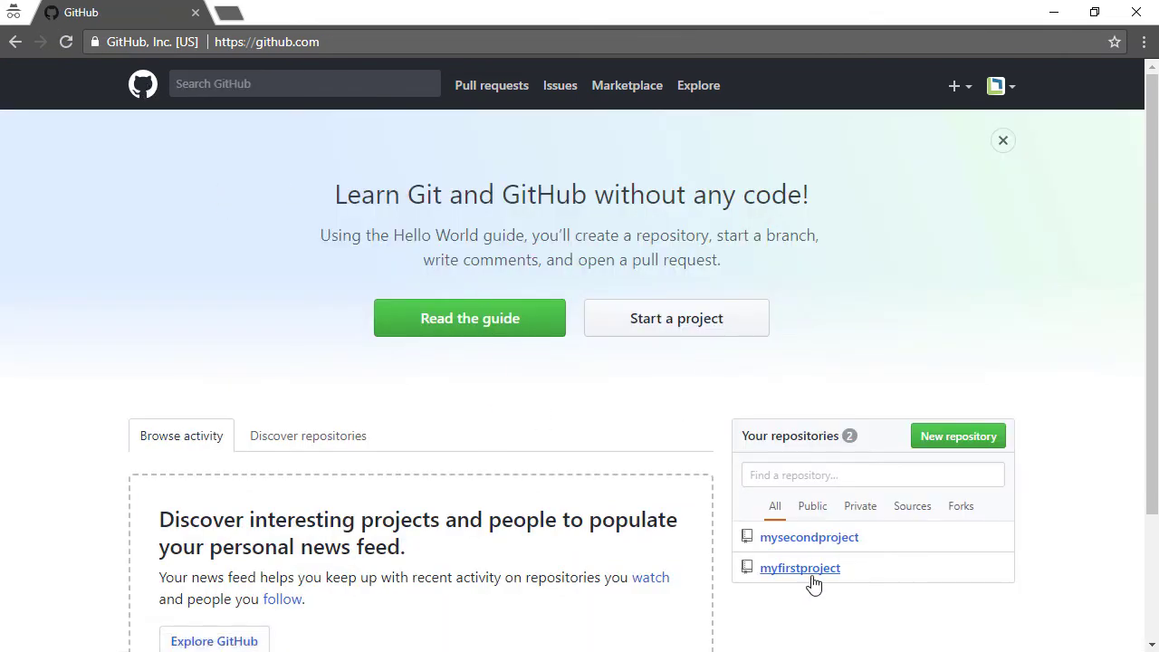
{"action": "left_click", "coordinate": [812, 537]}
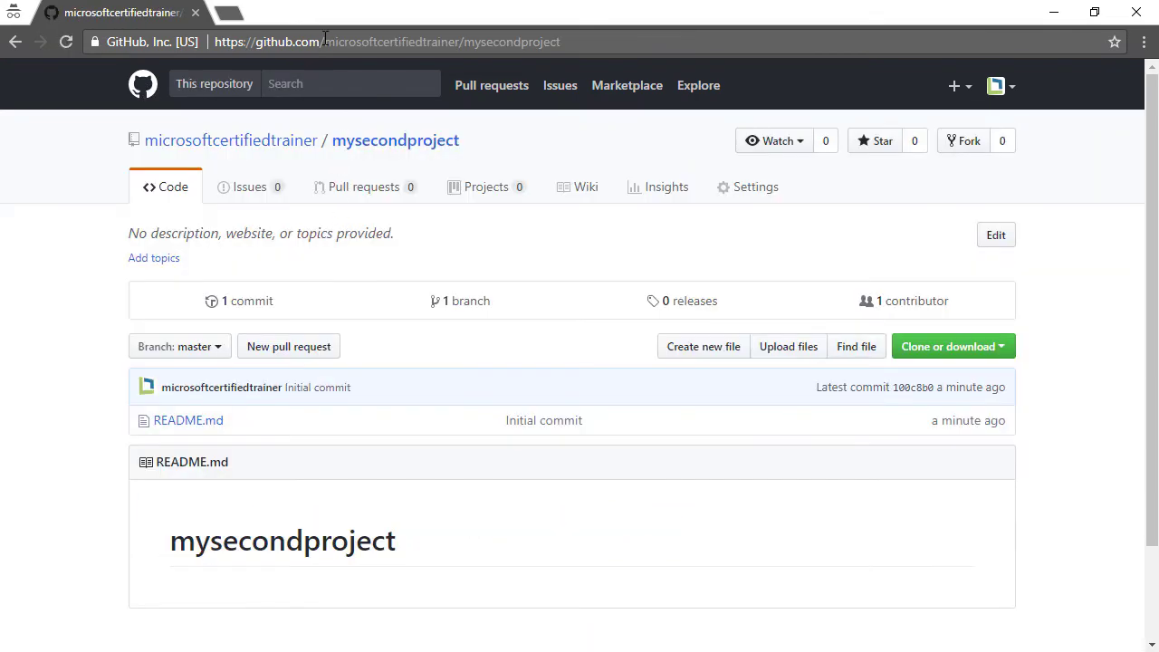
{"action": "left_click_drag", "start_coordinate": [400, 34], "coordinate": [577, 41]}
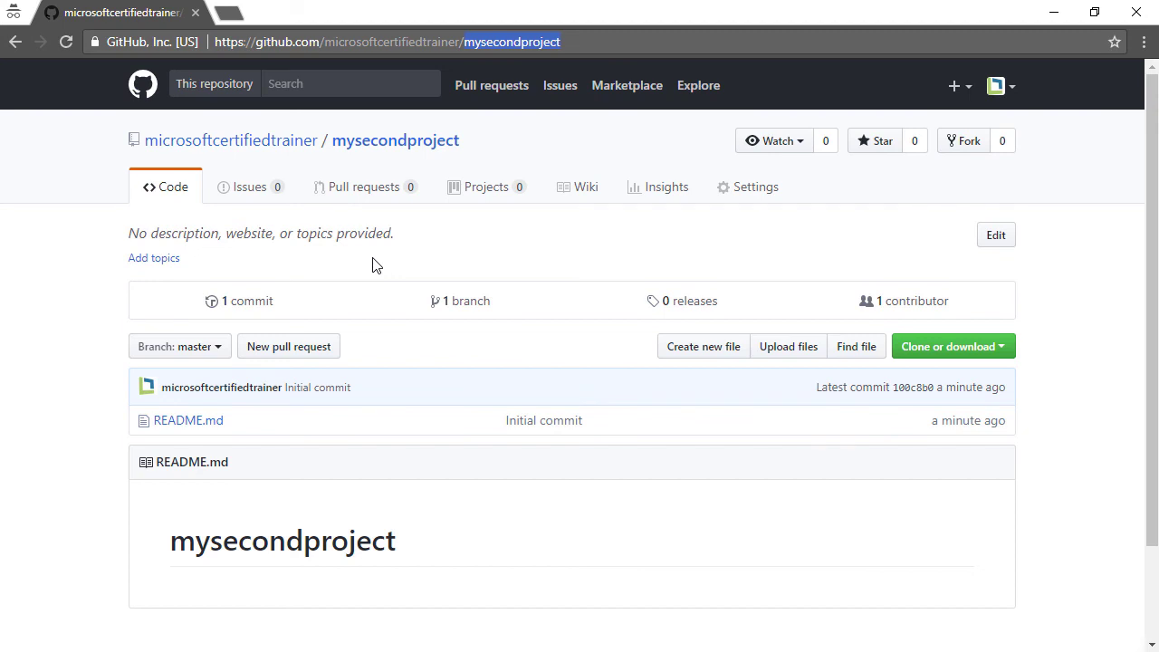
Open the GitHub Guides site at guides.github.com and look through the available guides.
{"action": "left_click", "coordinate": [307, 41]}
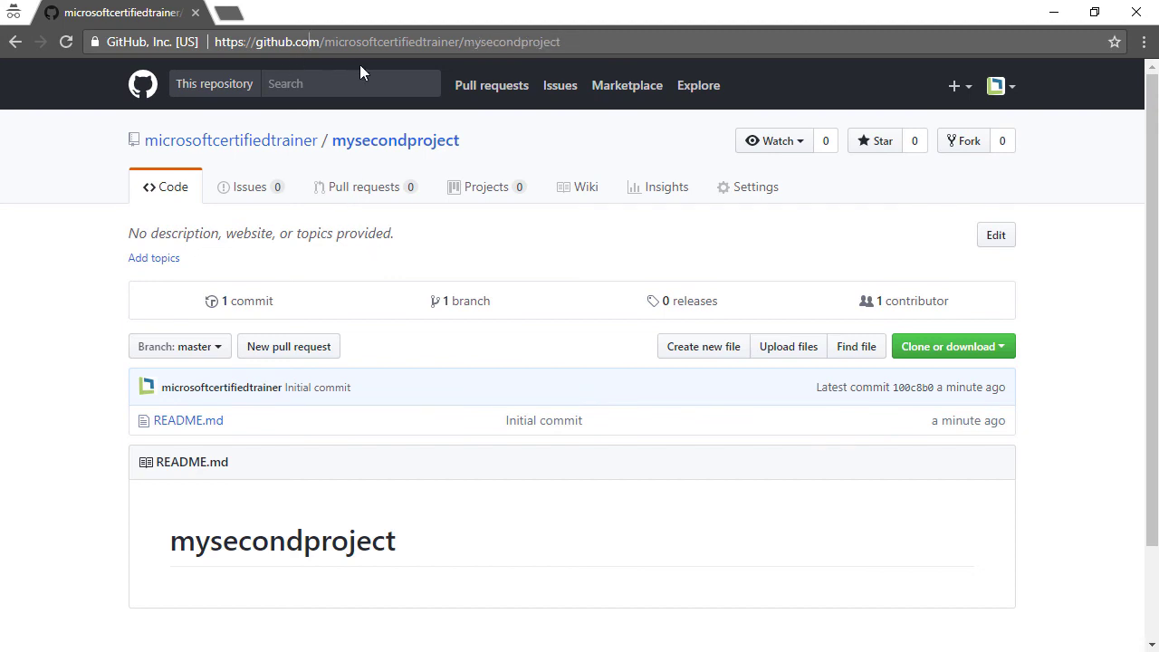
{"action": "key", "text": "ctrl+a"}
{"action": "type", "text": "guides.gi"}
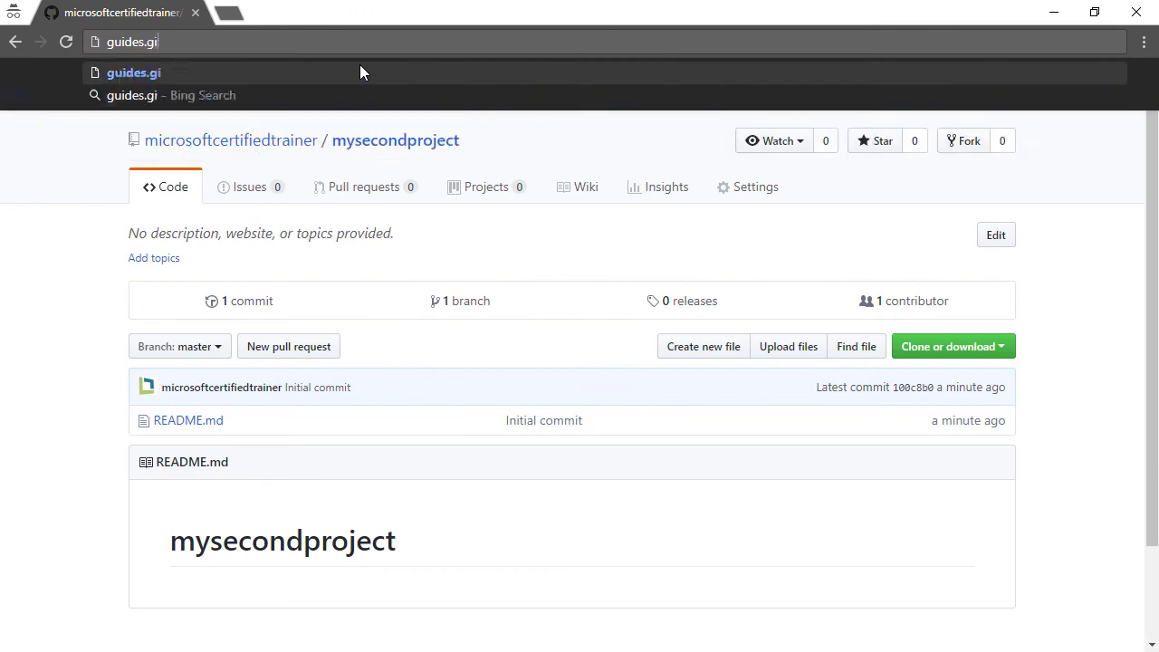
{"action": "type", "text": "thub.com"}
{"action": "key", "text": "Return"}
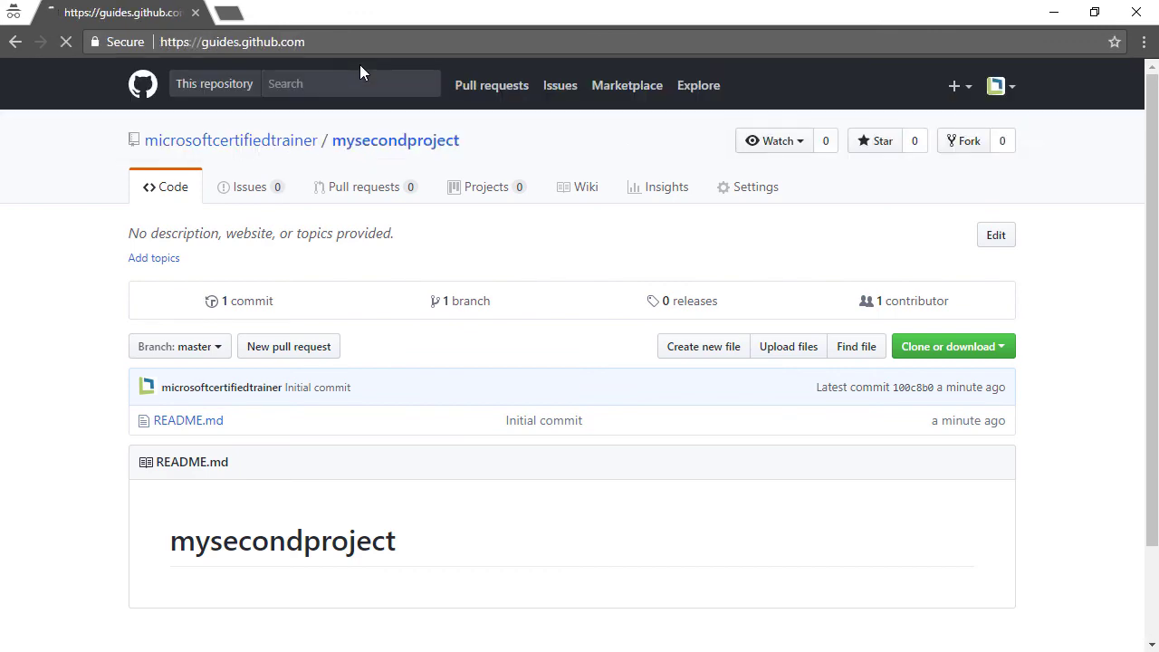
{"action": "scroll", "coordinate": [421, 258], "scroll_direction": "down", "scroll_amount": 11}
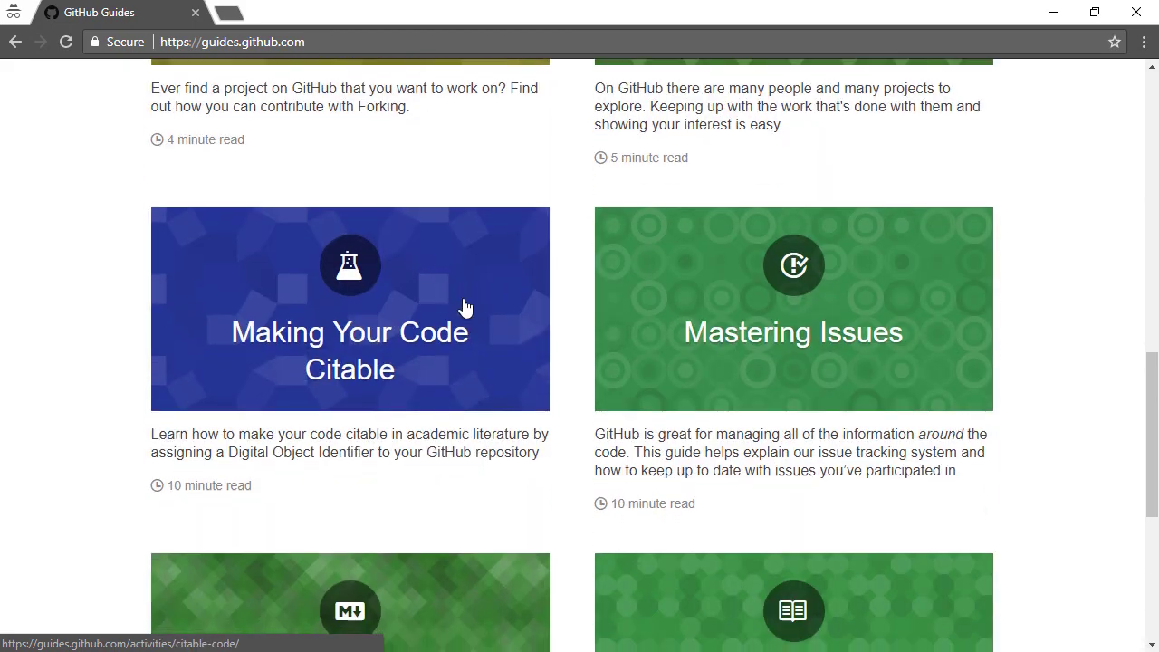
{"action": "scroll", "coordinate": [465, 305], "scroll_direction": "down", "scroll_amount": 5}
{"action": "scroll", "coordinate": [514, 311], "scroll_direction": "up", "scroll_amount": 13}
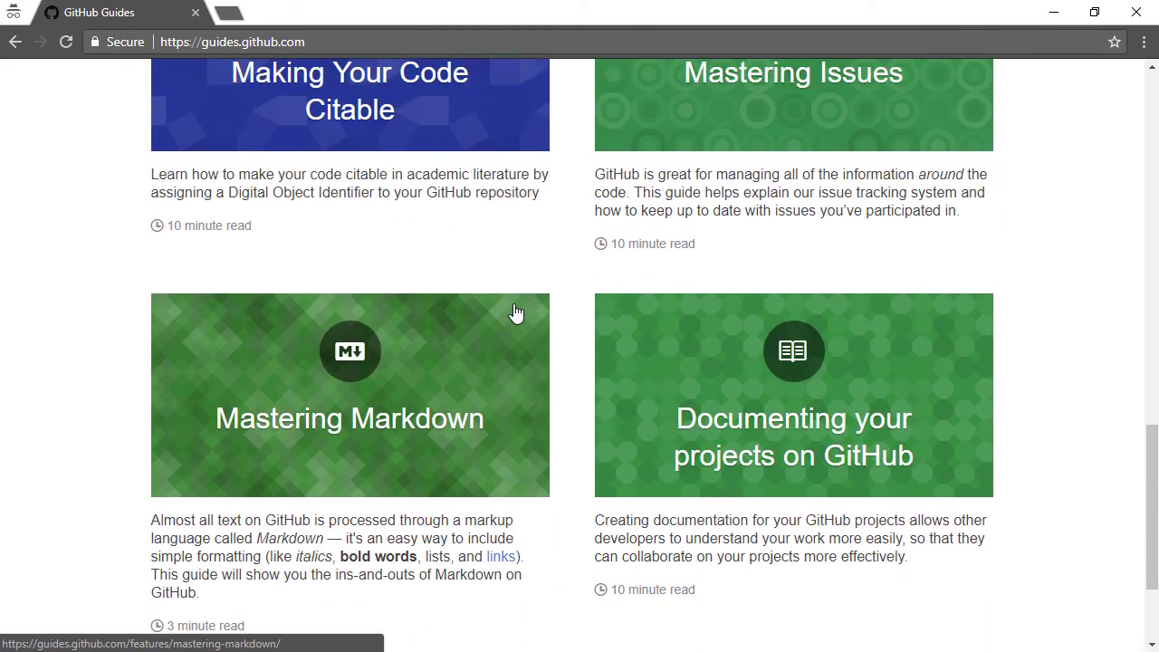
{"action": "scroll", "coordinate": [514, 309], "scroll_direction": "up", "scroll_amount": 2}
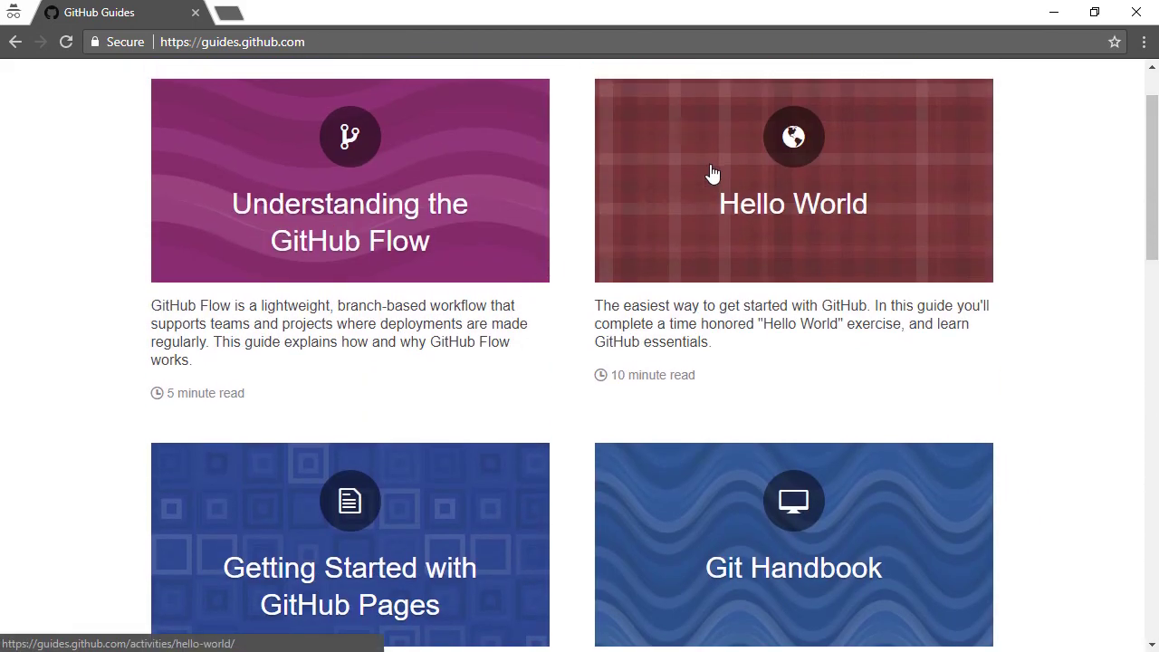
Open the Hello World guide and read through its sections as far as Create a Branch.
{"action": "left_click", "coordinate": [710, 172]}
{"action": "scroll", "coordinate": [486, 340], "scroll_direction": "down", "scroll_amount": 2}
{"action": "scroll", "coordinate": [486, 339], "scroll_direction": "down", "scroll_amount": 6}
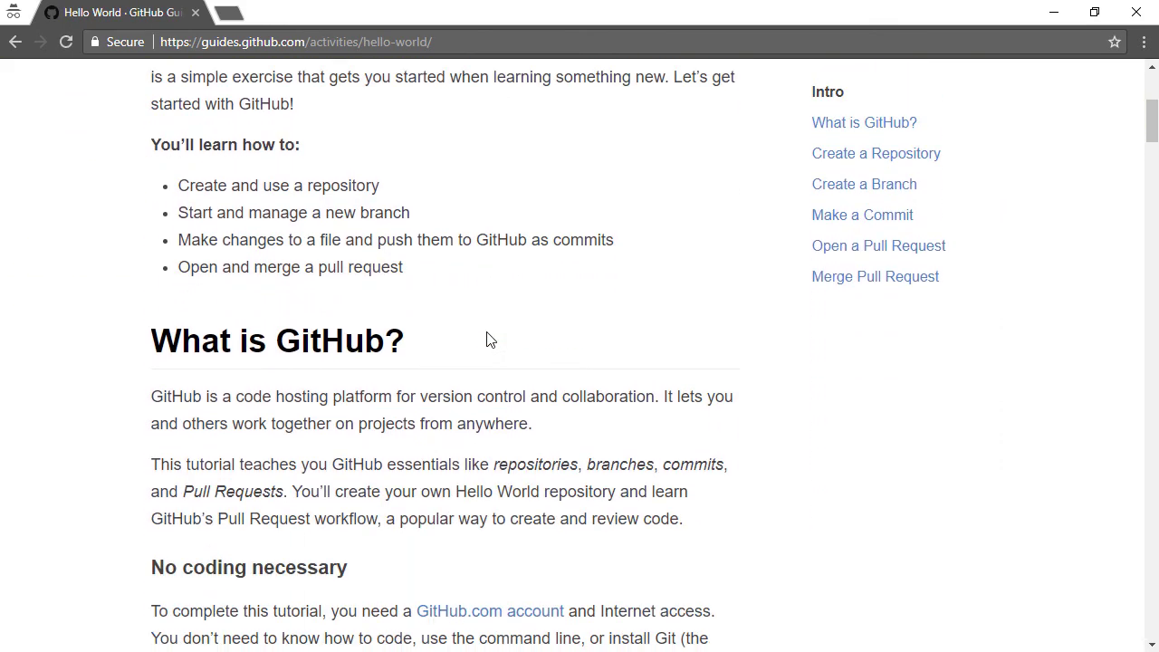
{"action": "scroll", "coordinate": [486, 338], "scroll_direction": "down", "scroll_amount": 11}
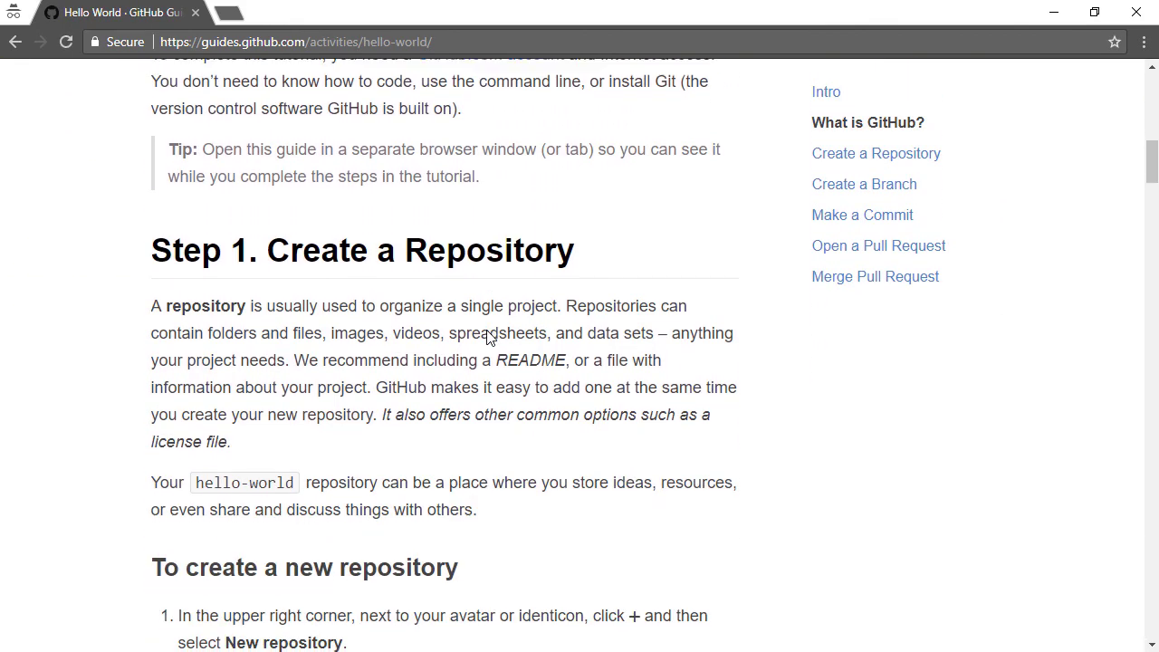
{"action": "scroll", "coordinate": [487, 337], "scroll_direction": "down", "scroll_amount": 10}
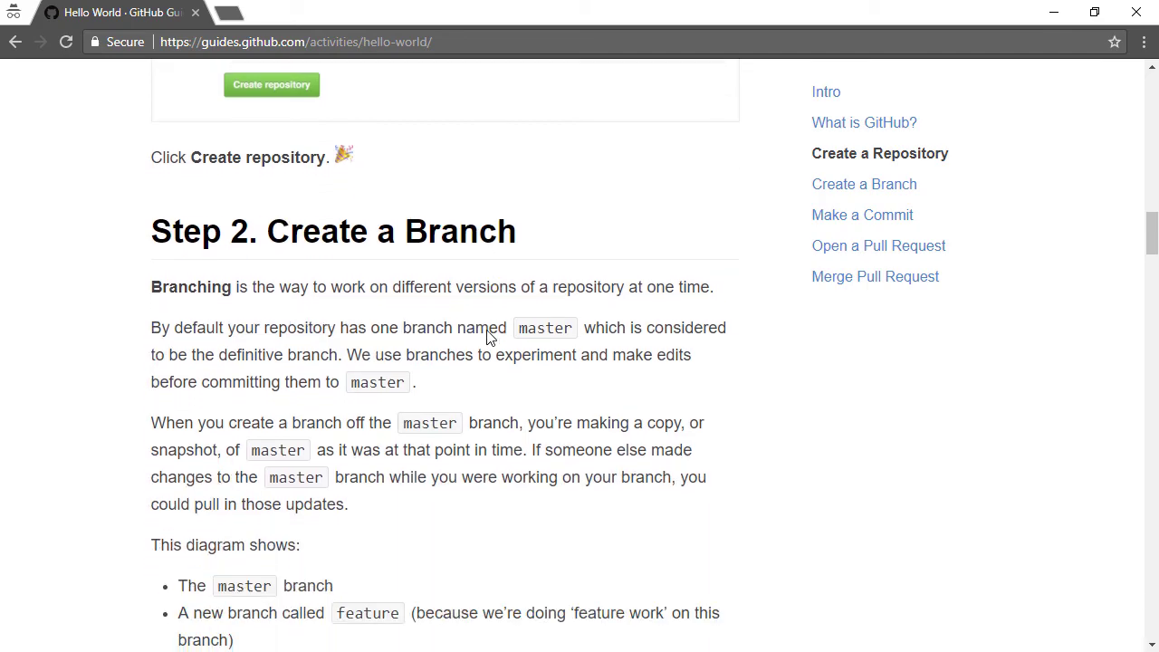
Read the rest of the Hello World guide, from Create a Branch through Merge your Pull Request, and return to the guides overview.
{"action": "scroll", "coordinate": [486, 338], "scroll_direction": "down", "scroll_amount": 11}
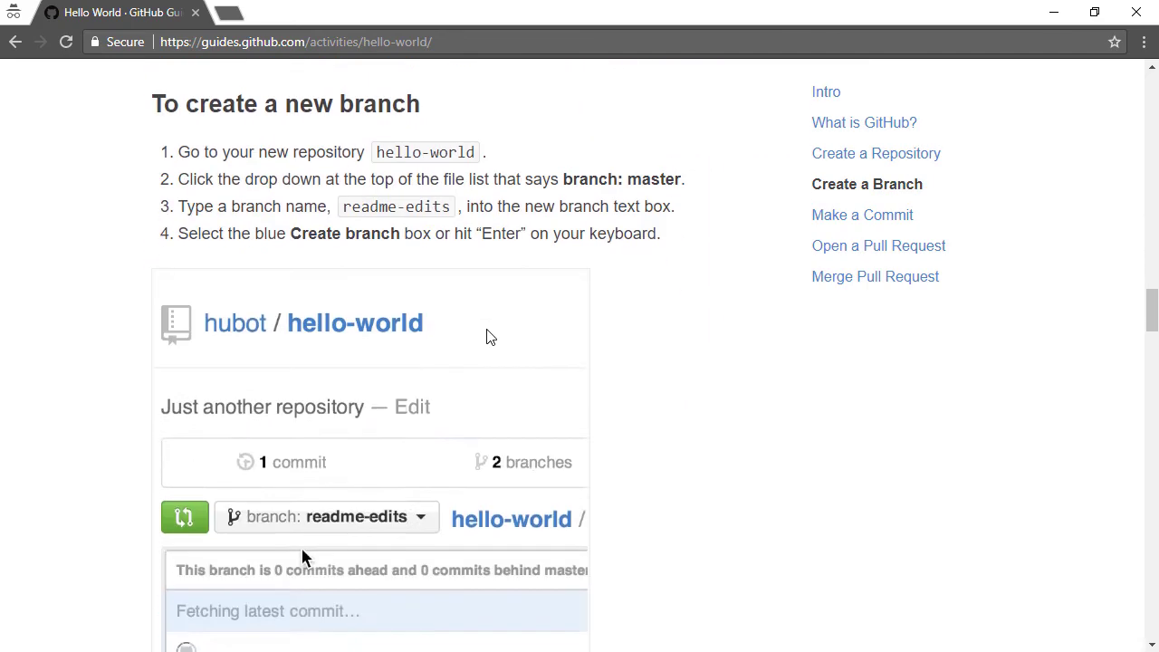
{"action": "scroll", "coordinate": [489, 329], "scroll_direction": "down", "scroll_amount": 6}
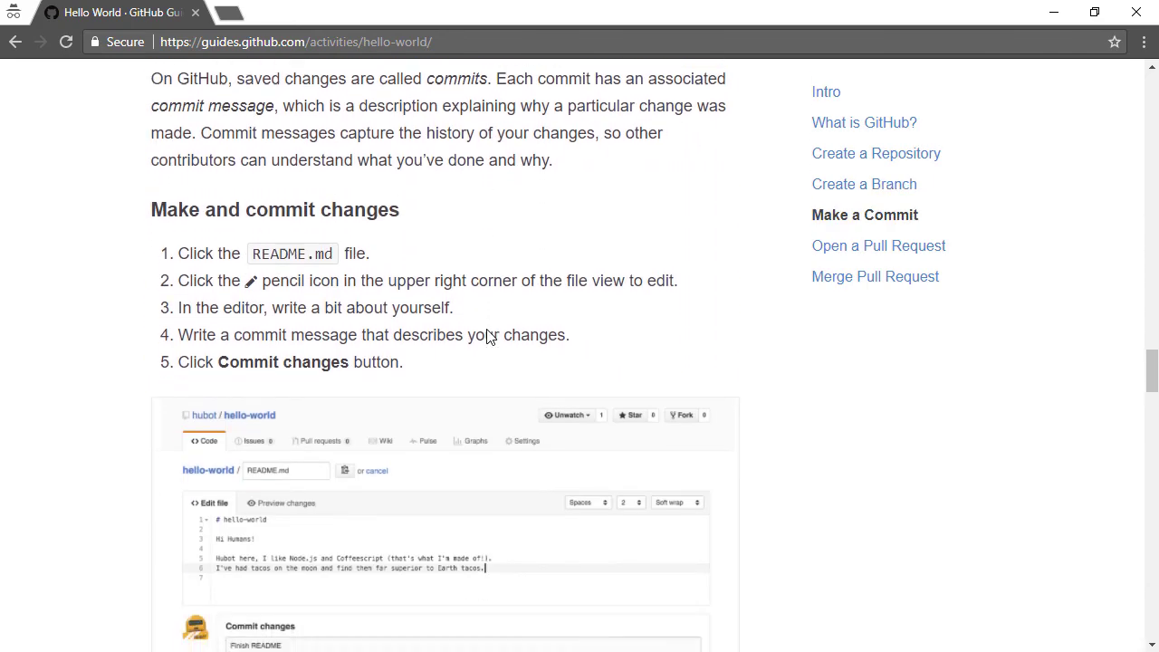
{"action": "scroll", "coordinate": [486, 329], "scroll_direction": "up", "scroll_amount": 1}
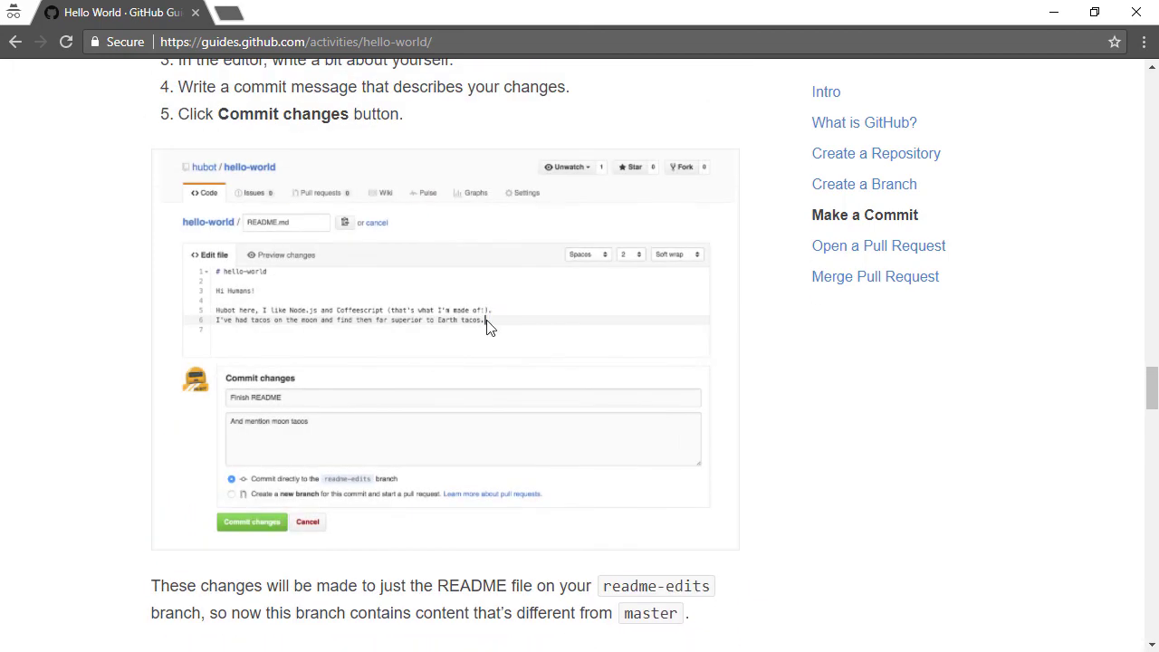
{"action": "scroll", "coordinate": [326, 352], "scroll_direction": "down", "scroll_amount": 7}
{"action": "scroll", "coordinate": [326, 345], "scroll_direction": "down", "scroll_amount": 13}
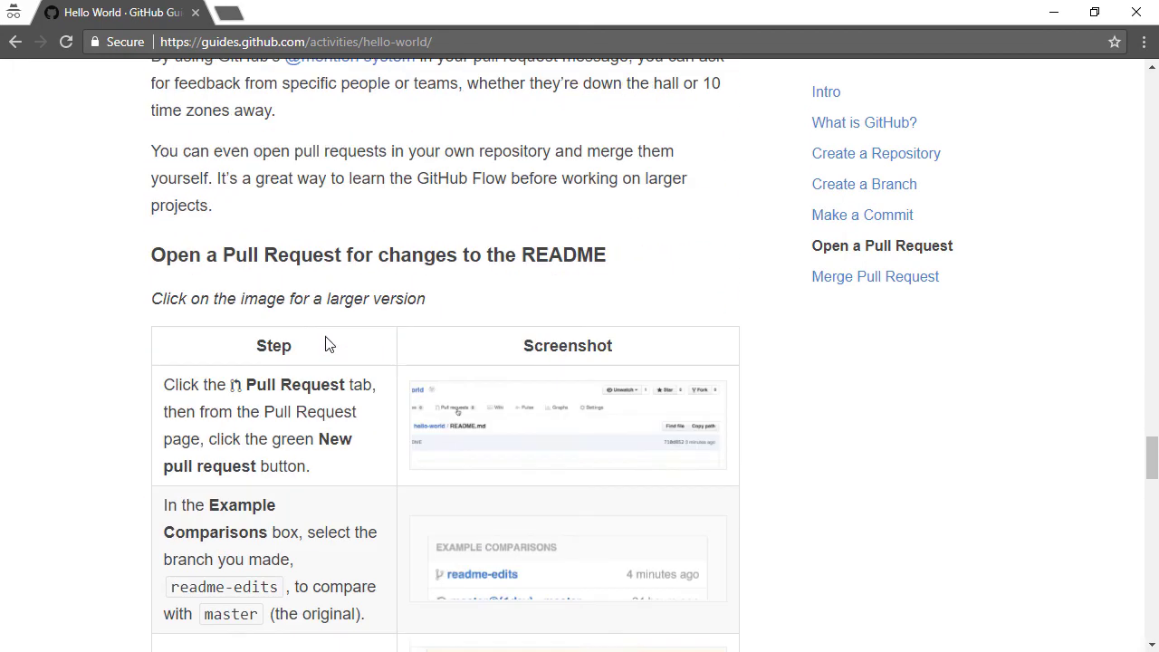
{"action": "scroll", "coordinate": [331, 335], "scroll_direction": "down", "scroll_amount": 13}
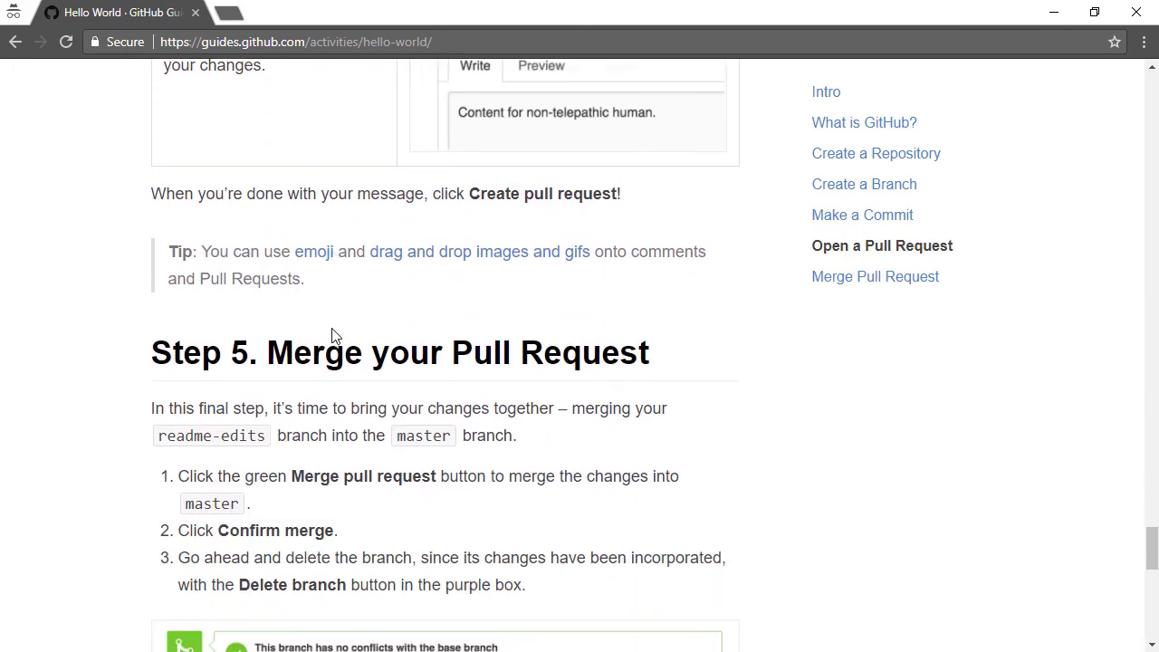
{"action": "scroll", "coordinate": [331, 334], "scroll_direction": "down", "scroll_amount": 2}
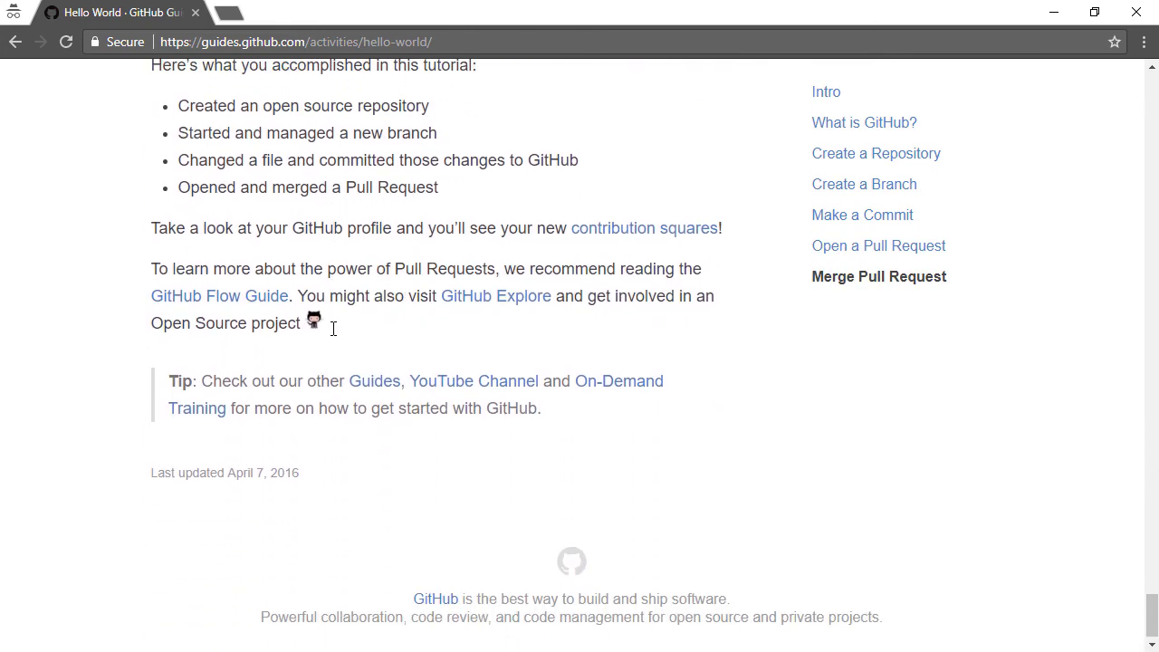
{"action": "left_click", "coordinate": [15, 42]}
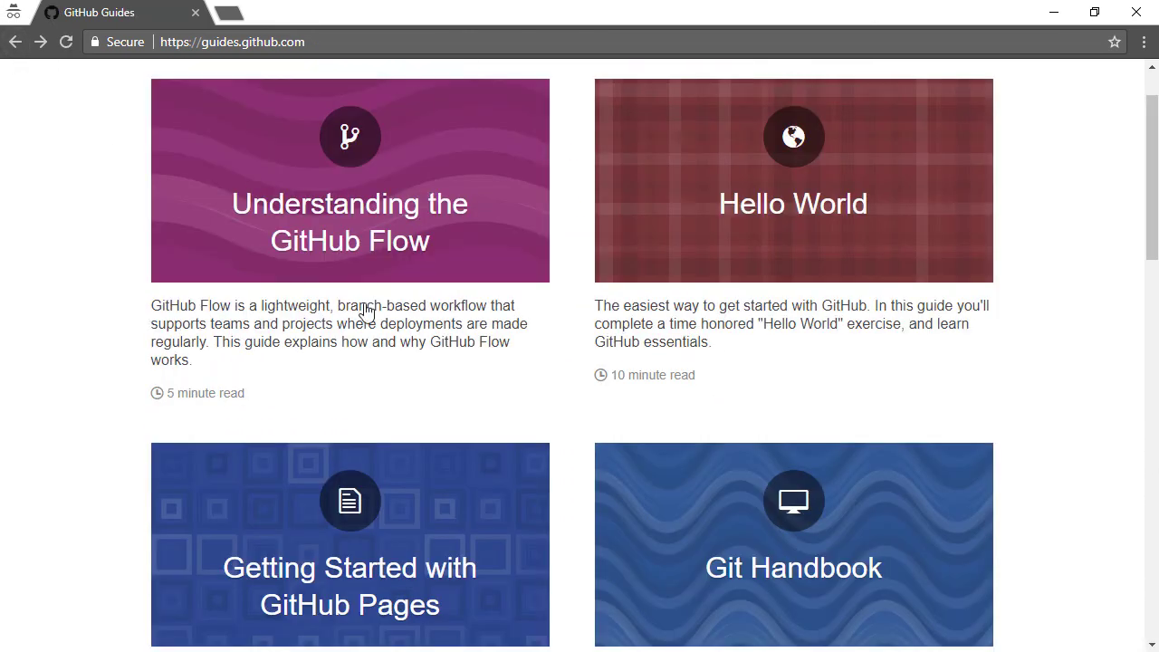